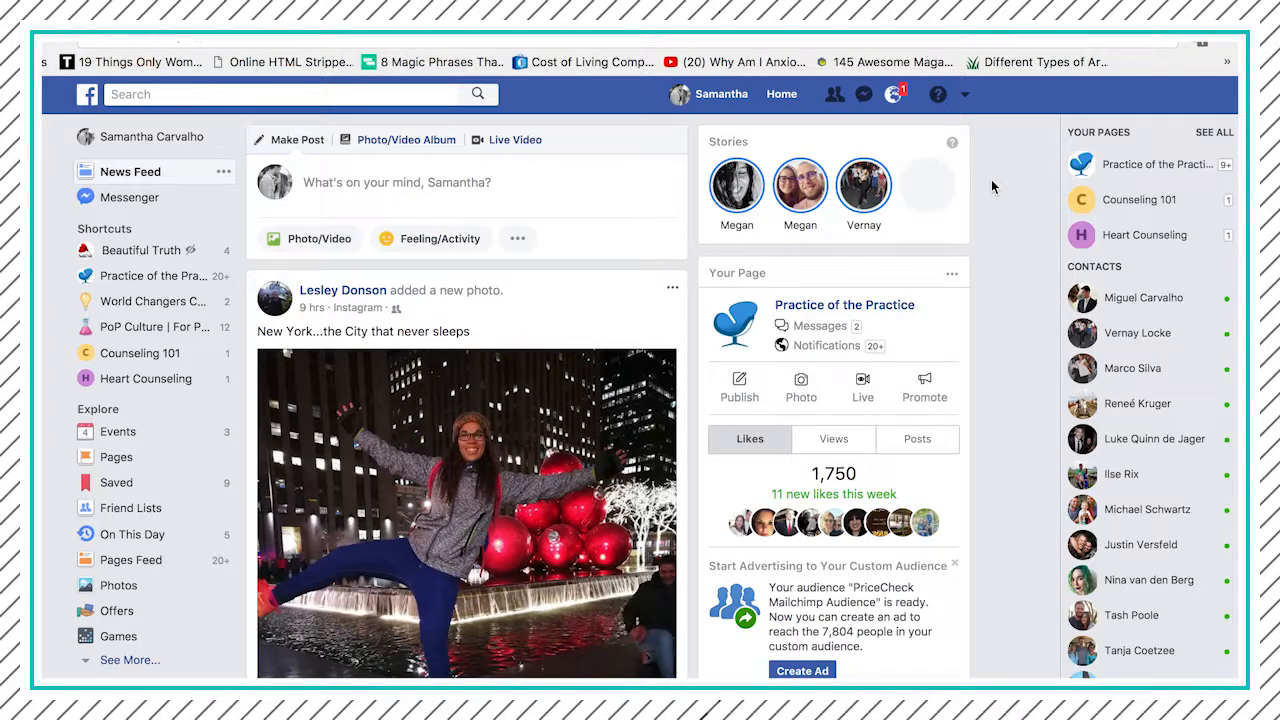
- Start creating a new page of the type Local Business or Place
click(966, 98)
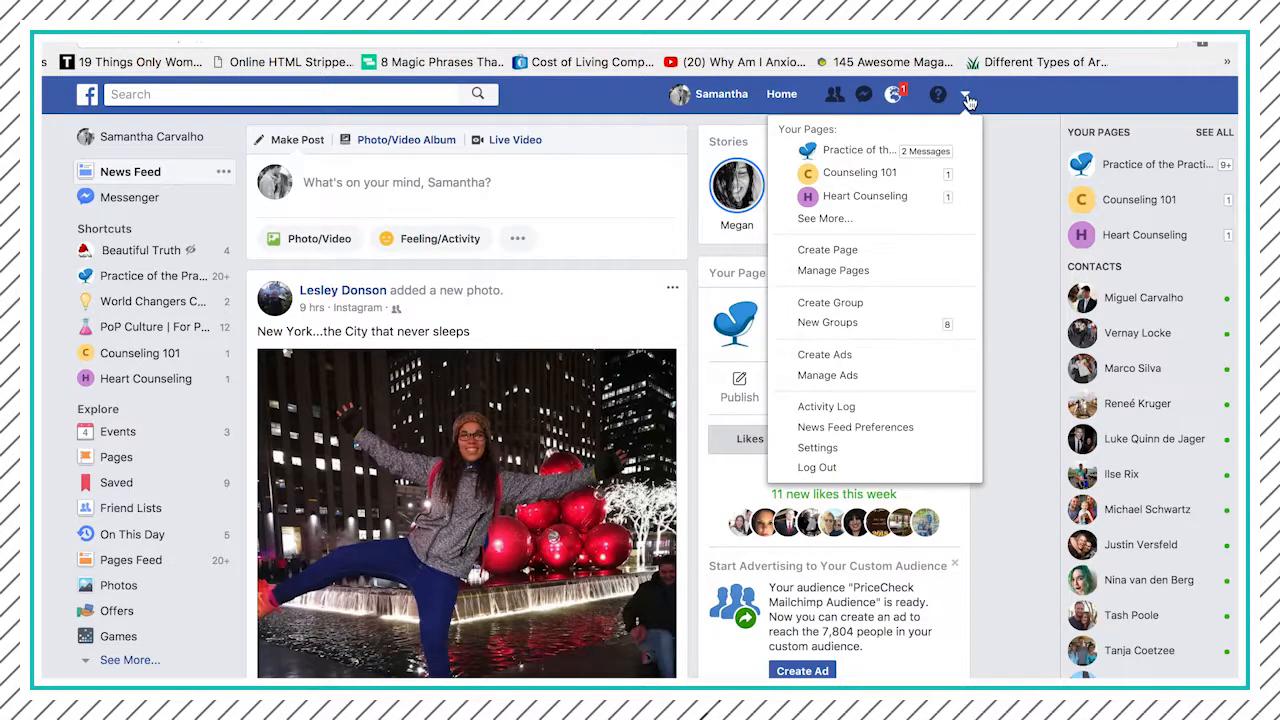
click(903, 247)
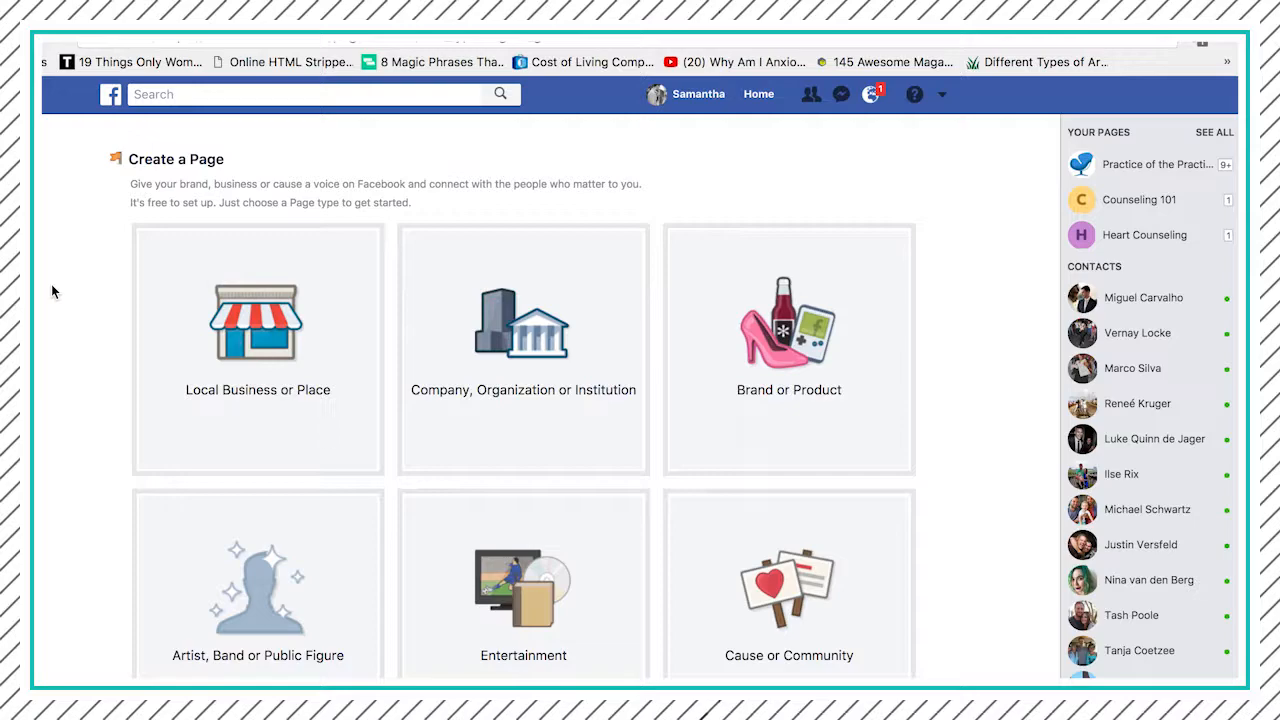
click(236, 365)
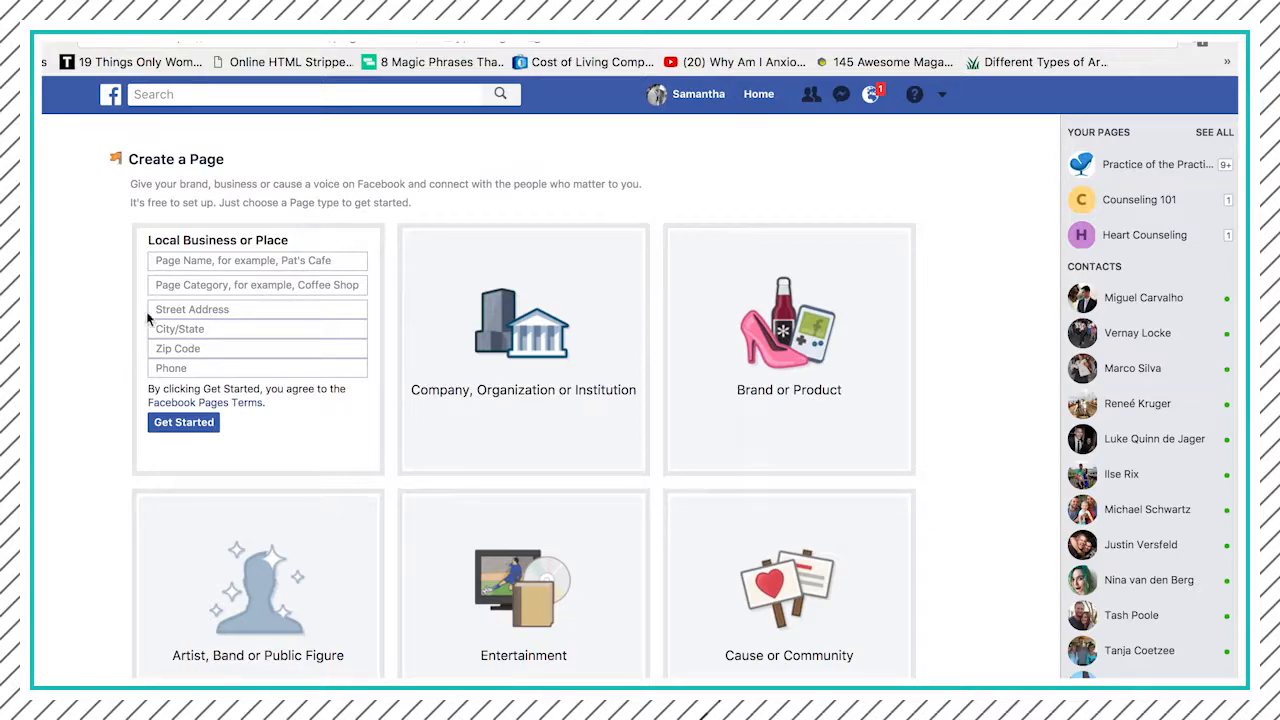
- Enter Heart Counseling as the page name and choose Counselor as the page category
click(200, 261)
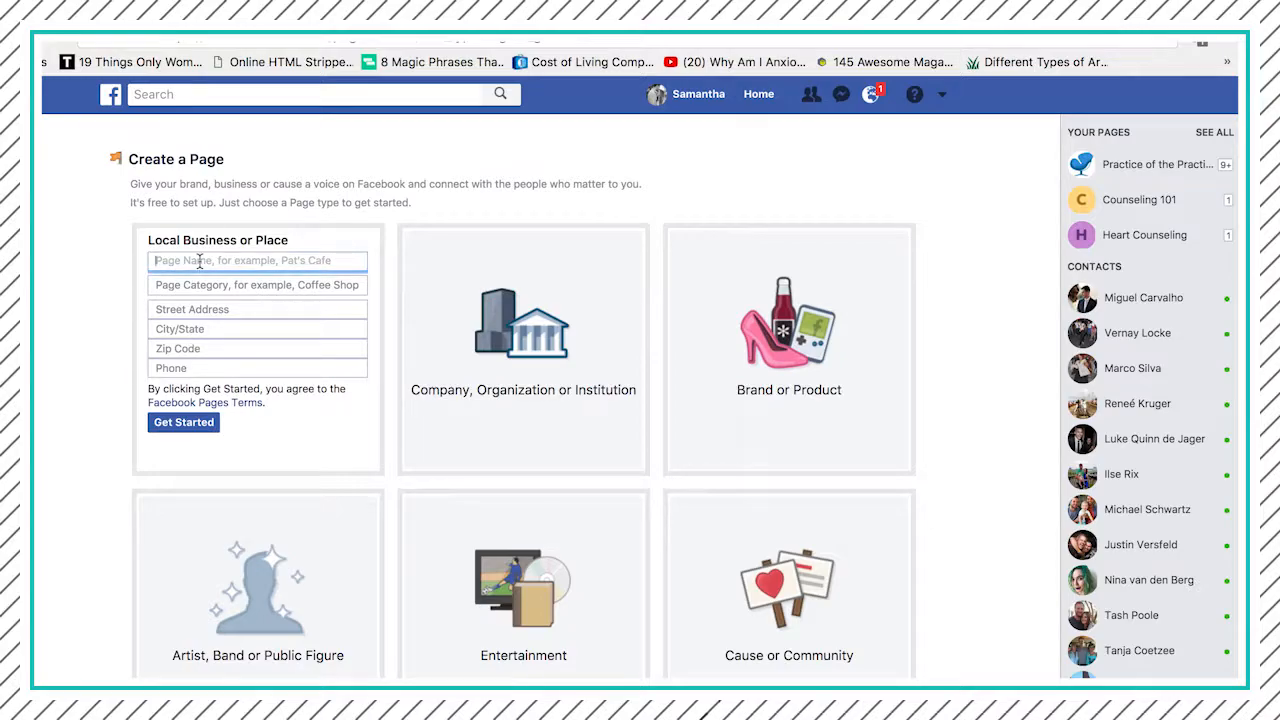
text(Heart Counseling)
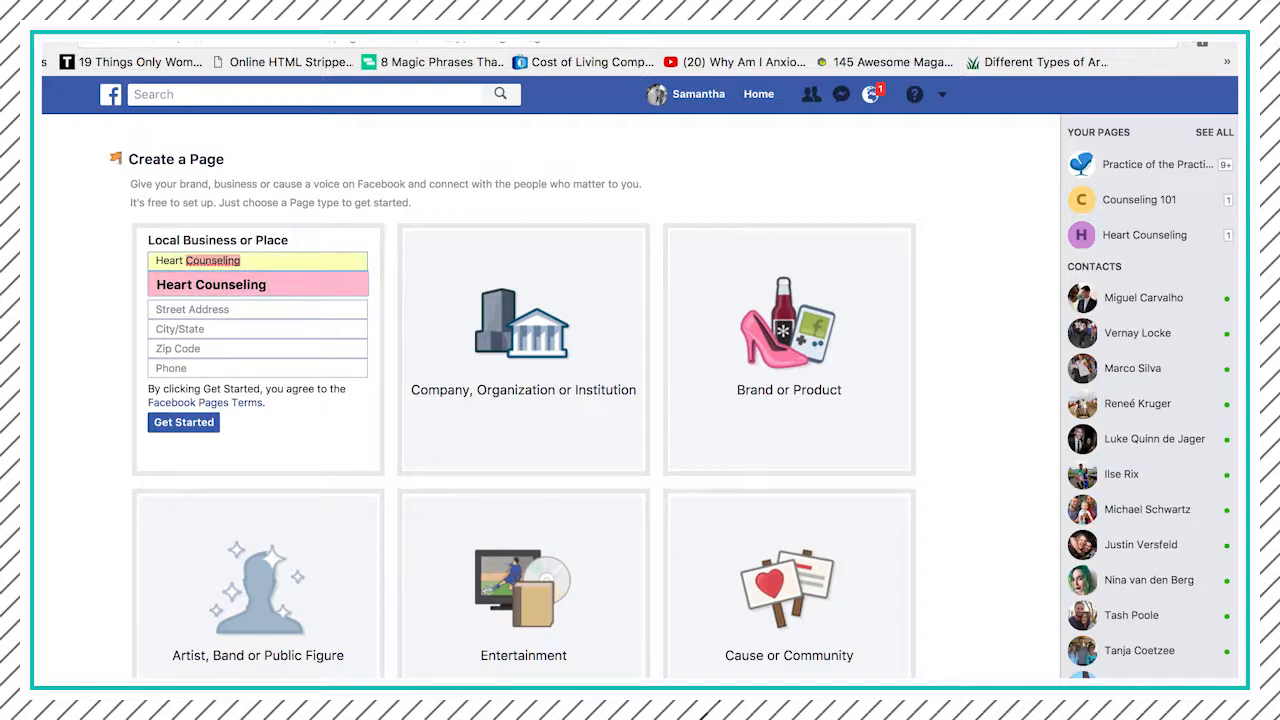
click(205, 284)
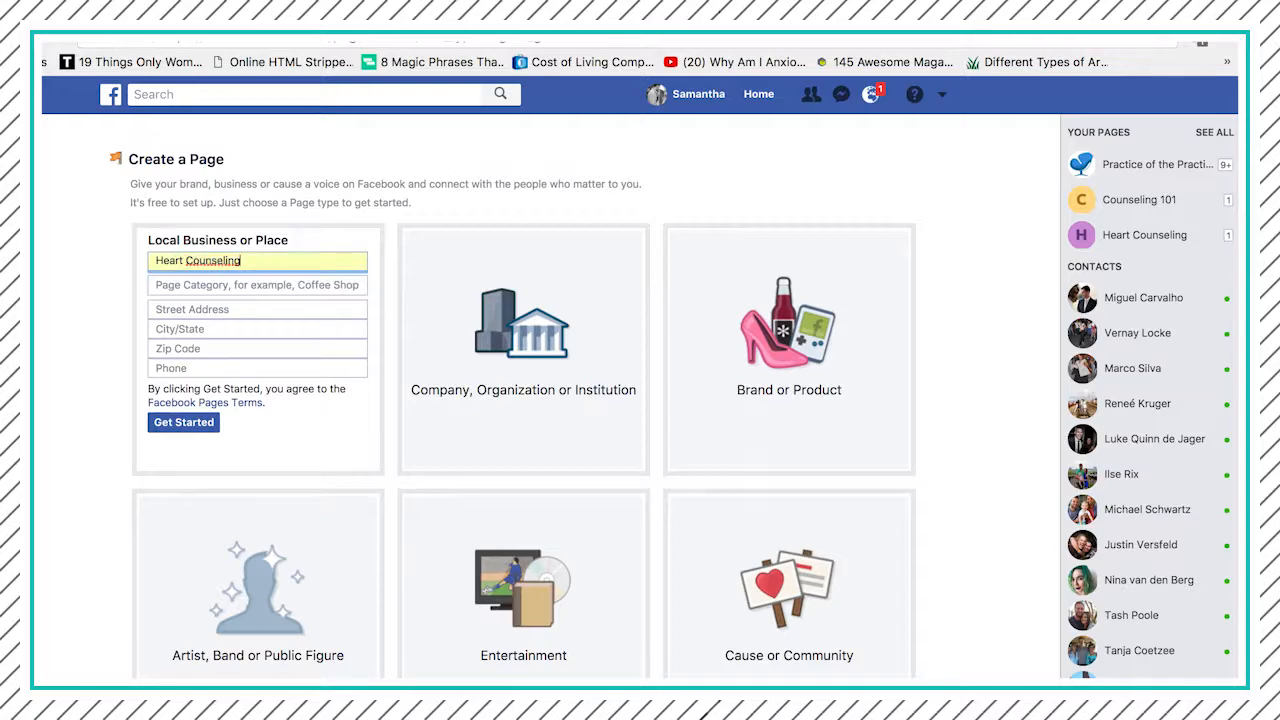
click(205, 284)
text(couns)
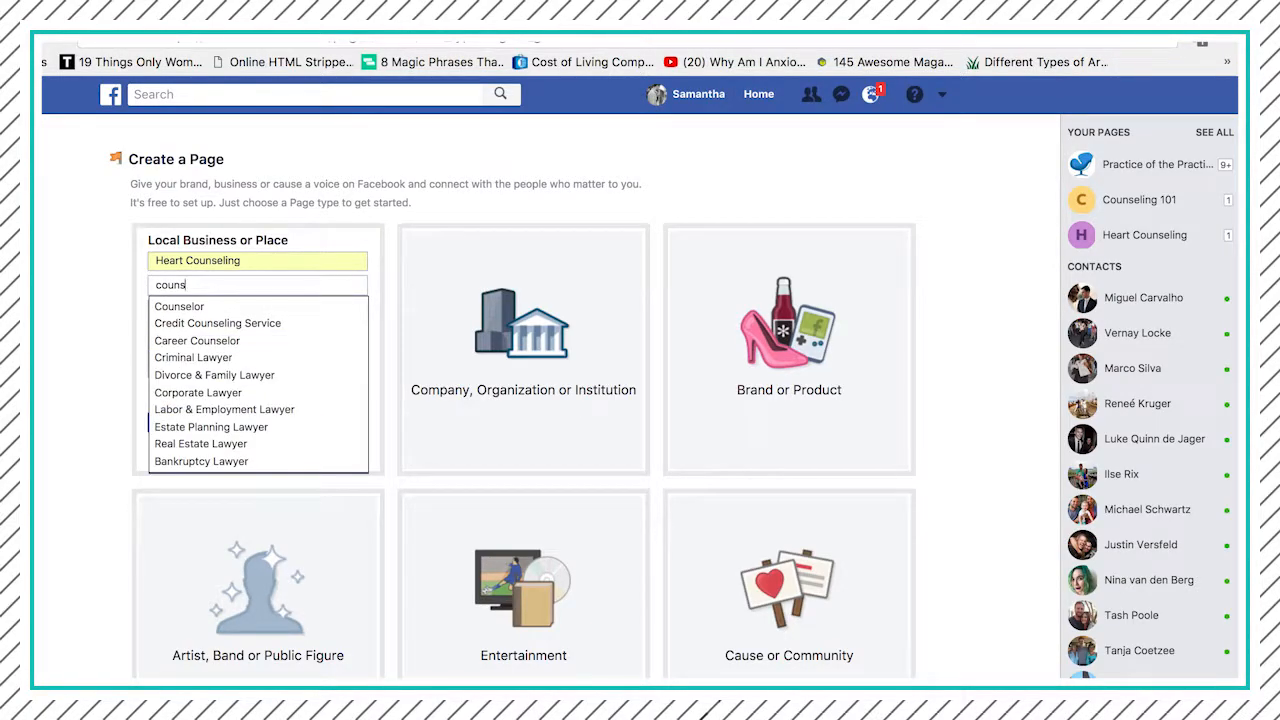
click(214, 307)
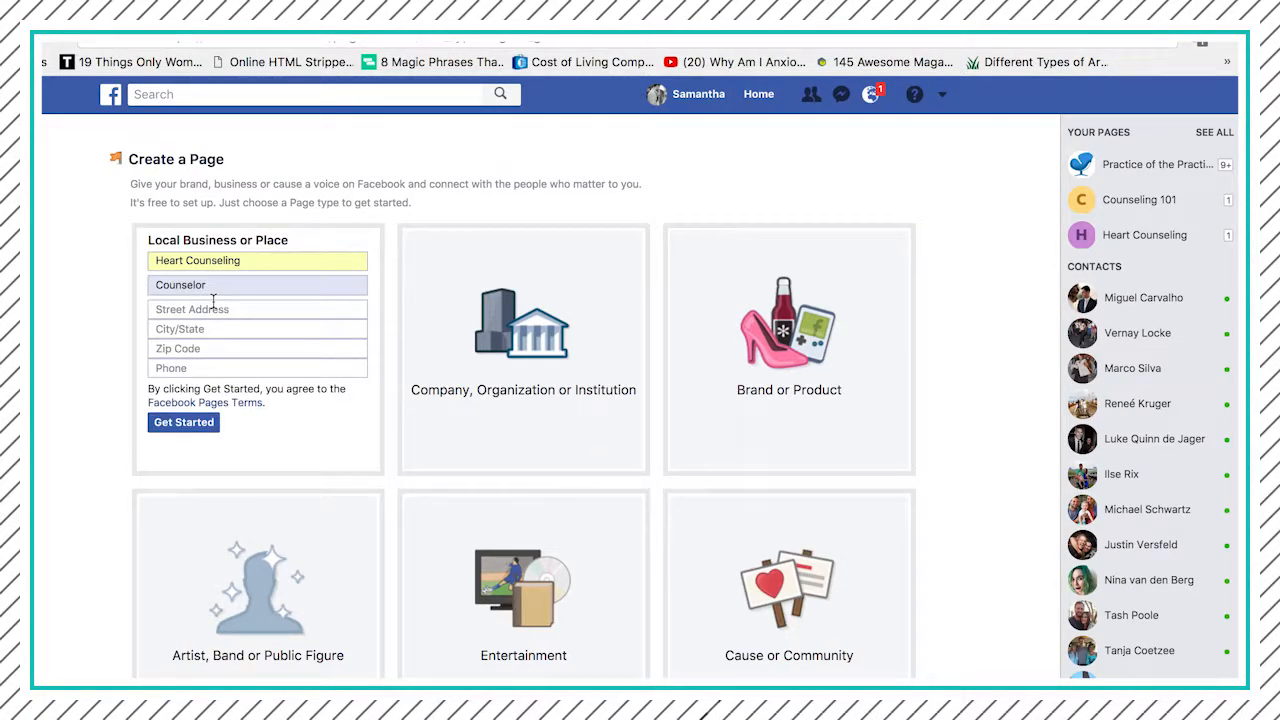
- Fill in the business's street address, choose Michigan City, Indiana as the city, and enter the zip code
click(212, 309)
text(1)
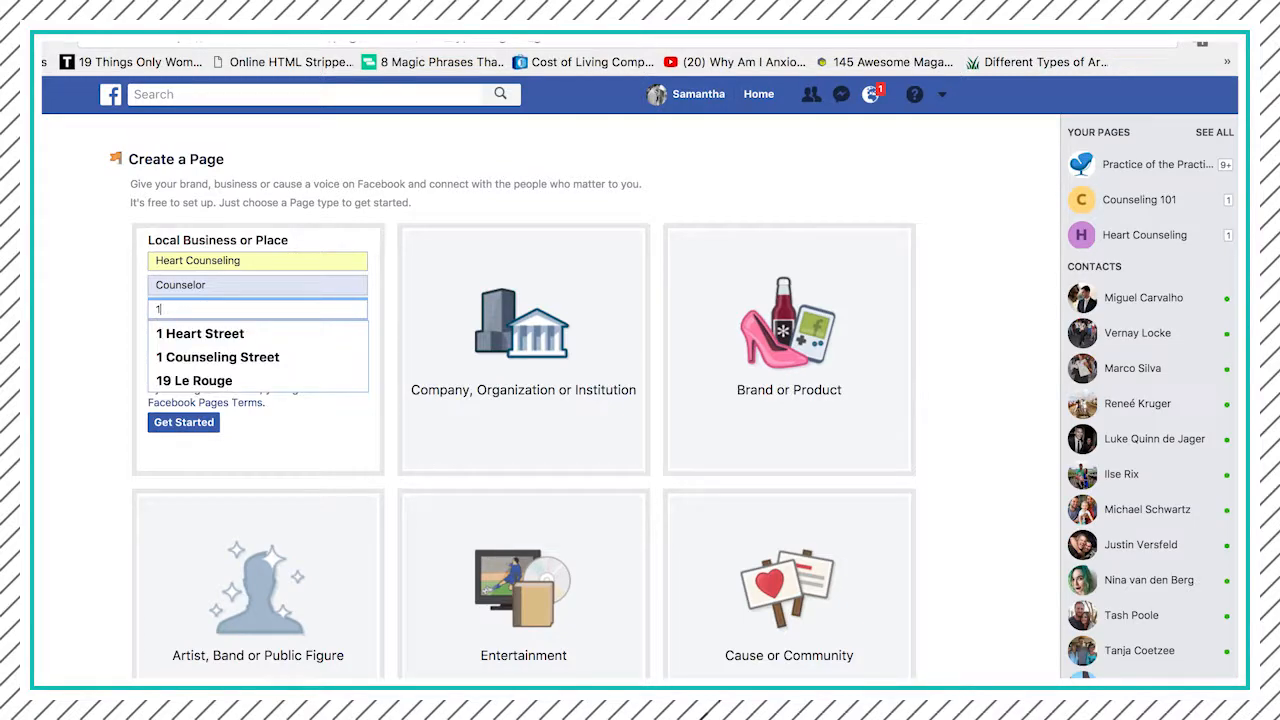
key(Down)
key(Return)
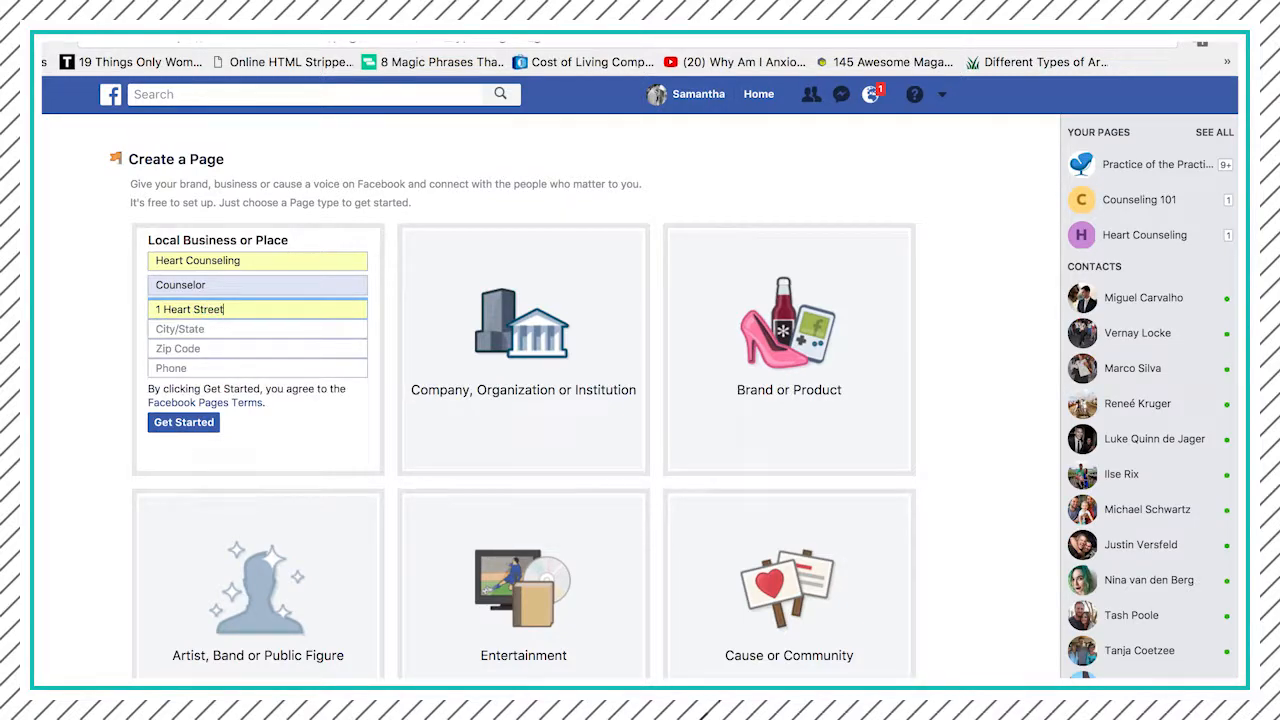
click(239, 328)
text(mich)
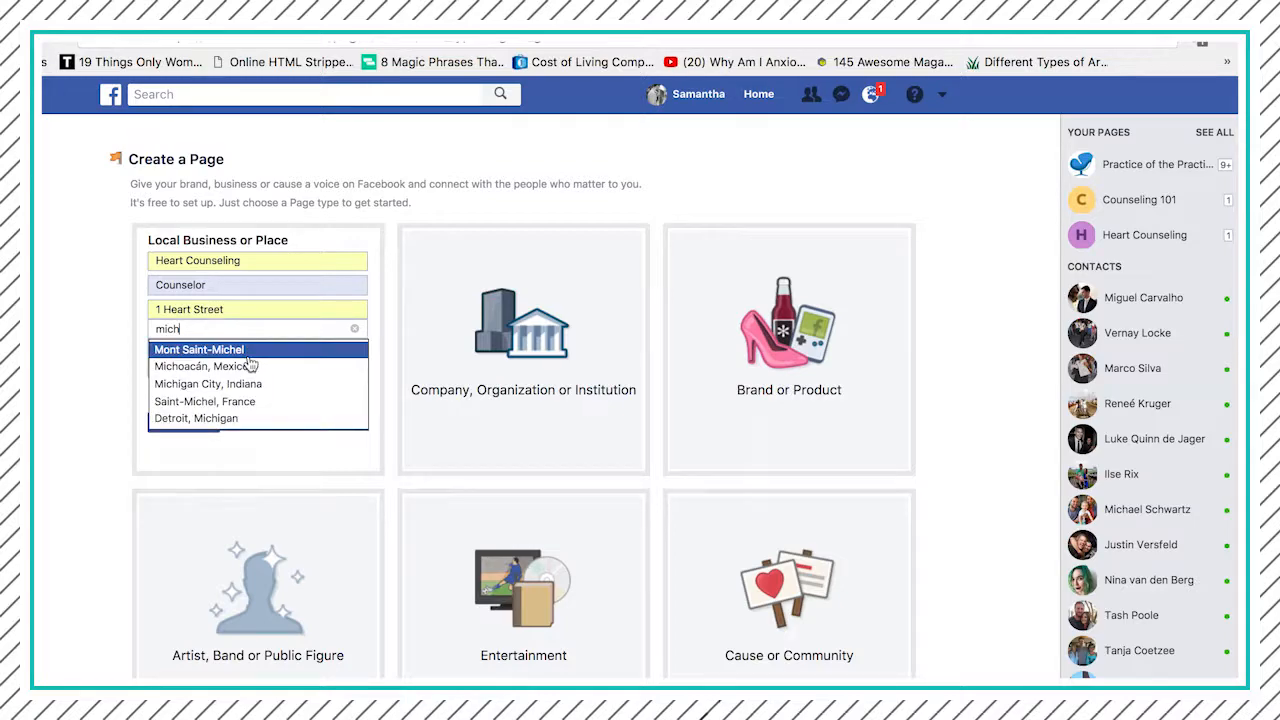
click(228, 383)
click(212, 352)
text(48823)
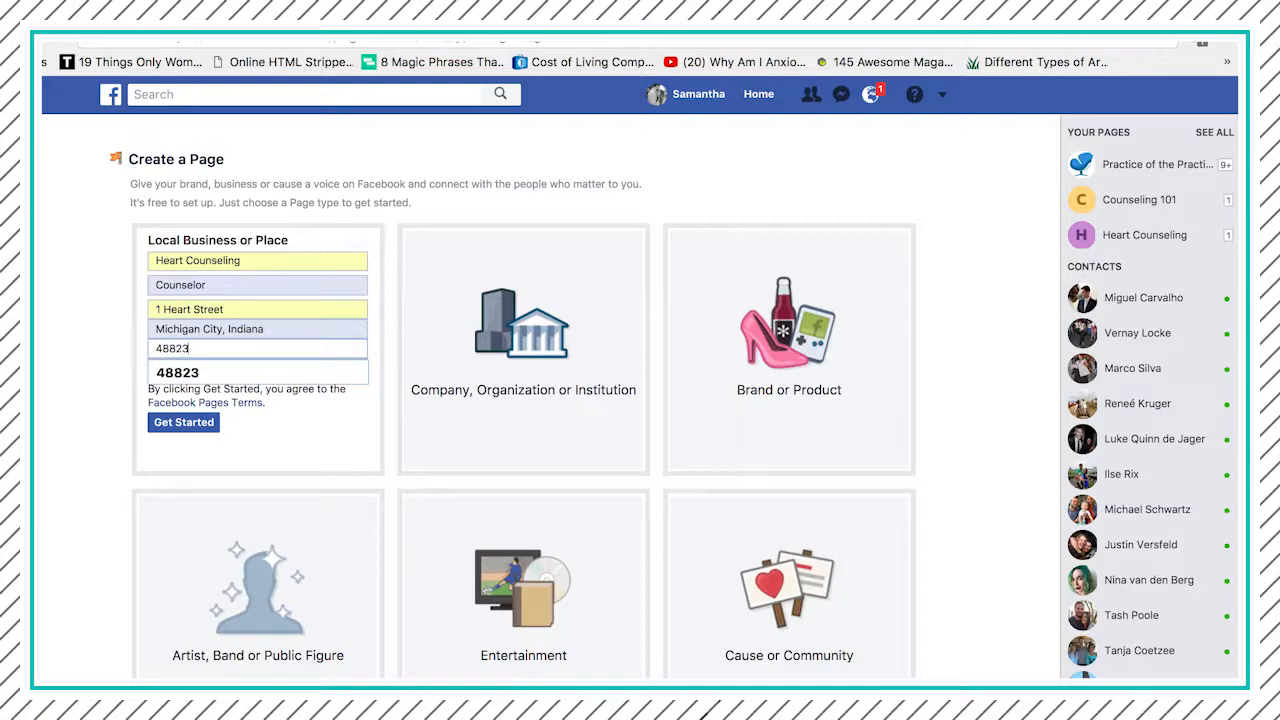
- Fill in the business's phone number using the suggested saved entry
click(161, 367)
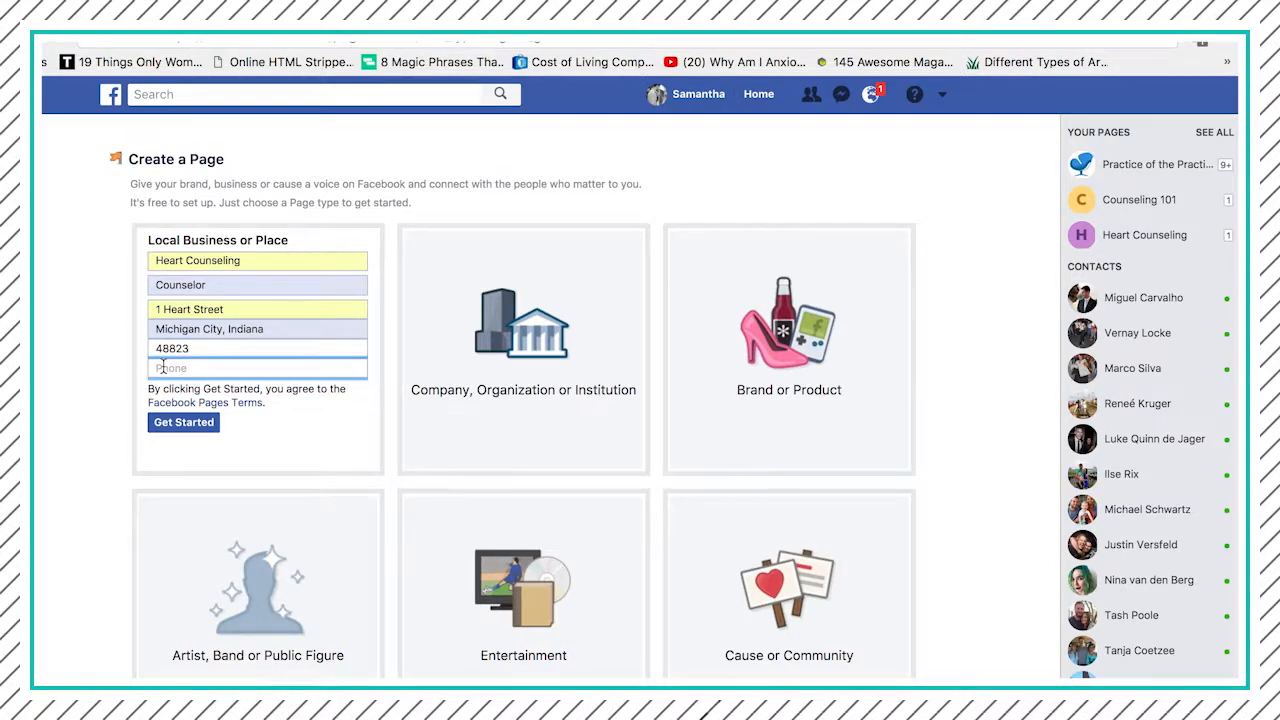
text(23)
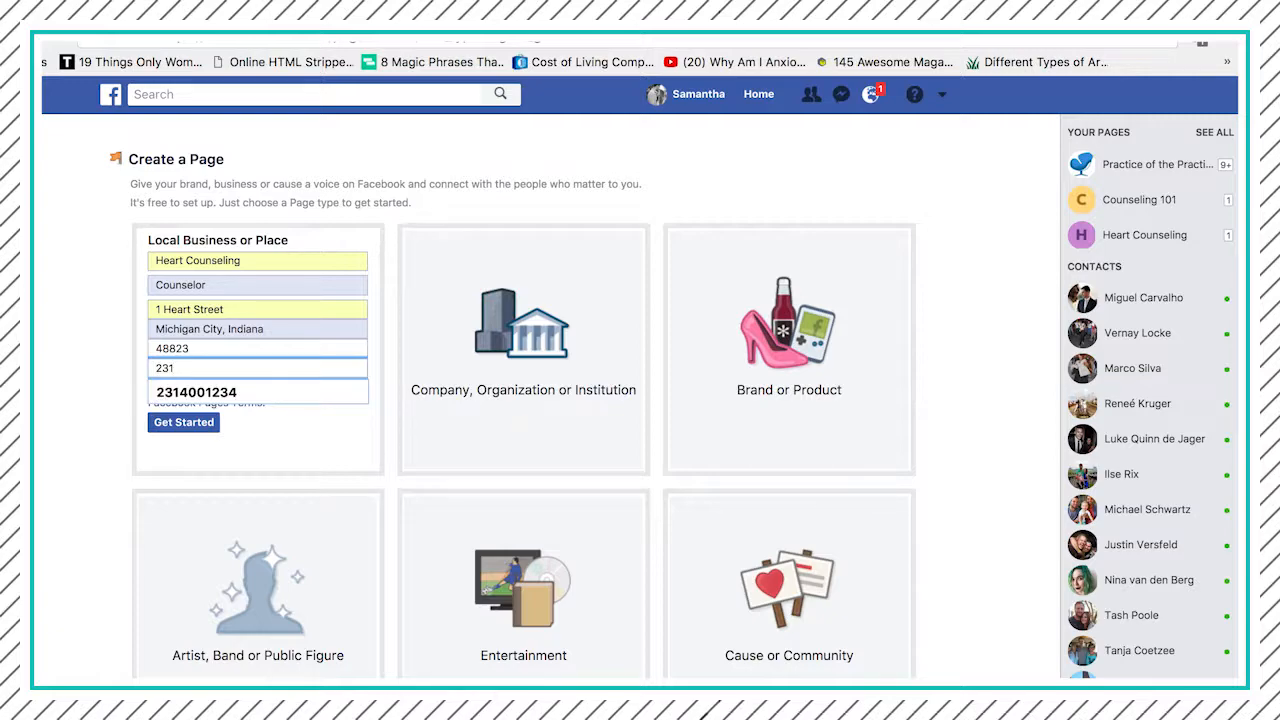
text(1)
key(Down)
key(Return)
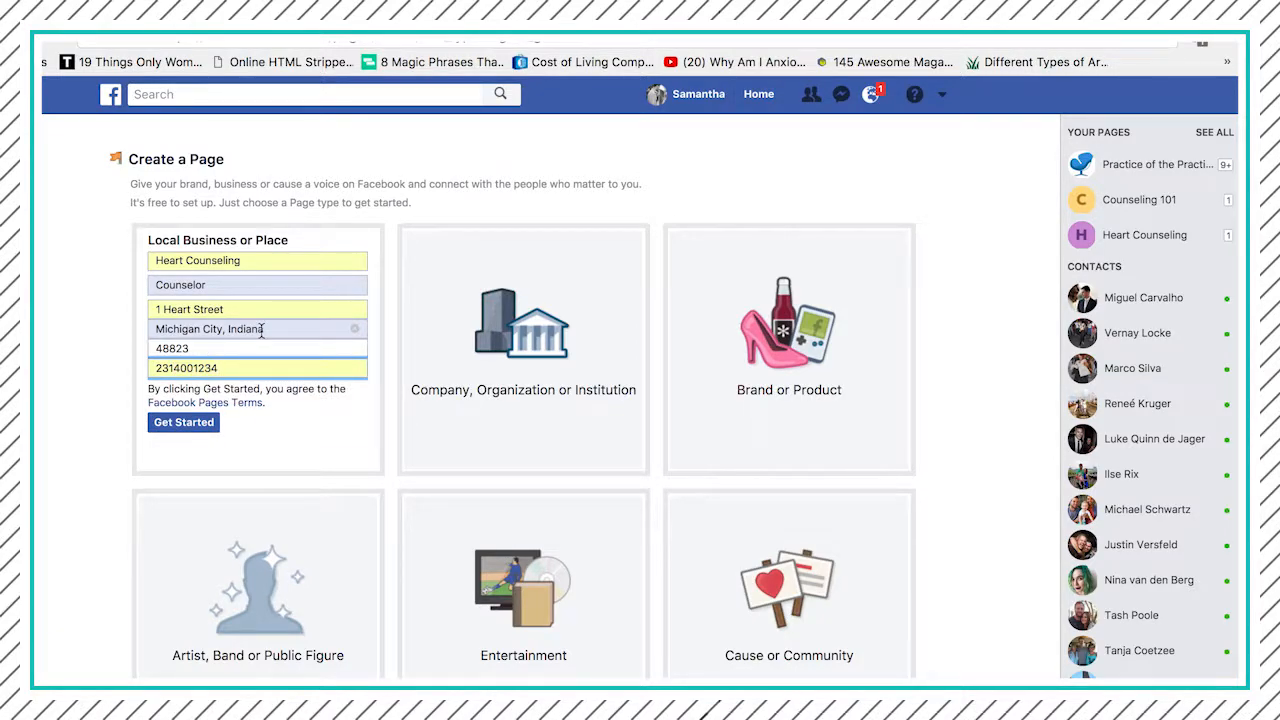
- Extend the page name to Heart Counseling Michigan and submit the form to create the page
click(254, 264)
text(Michigan)
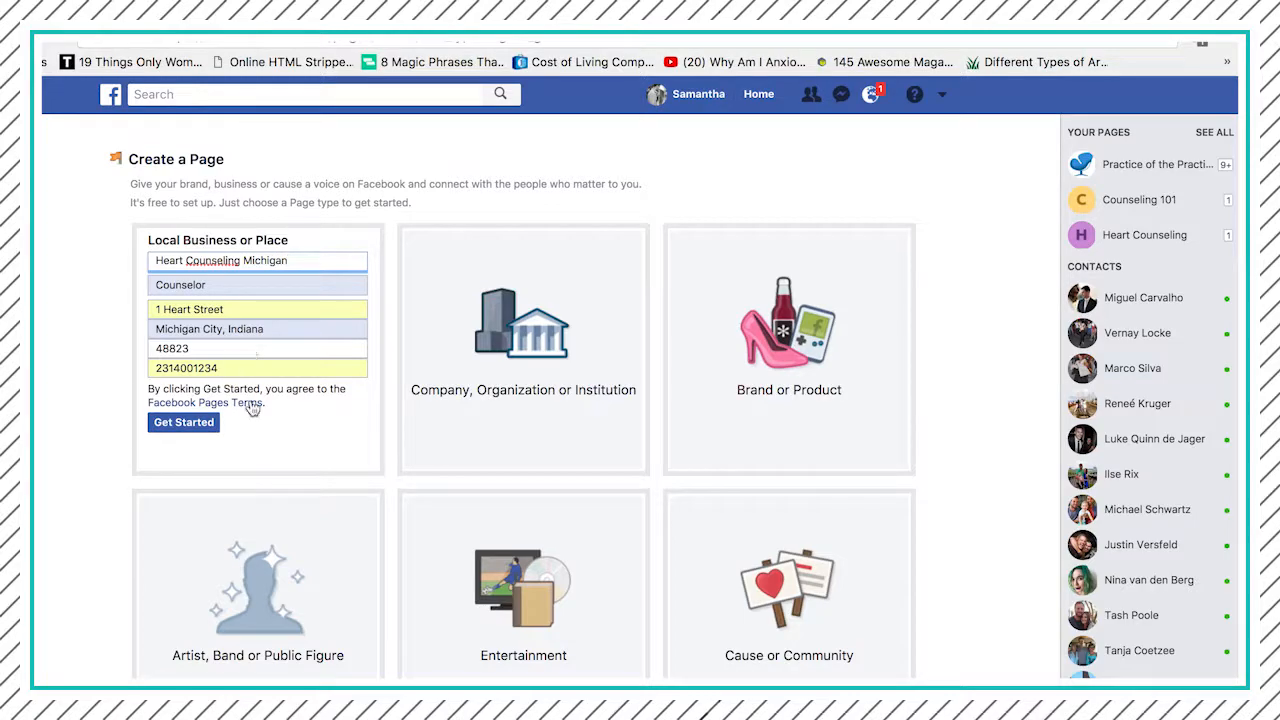
click(259, 442)
click(195, 425)
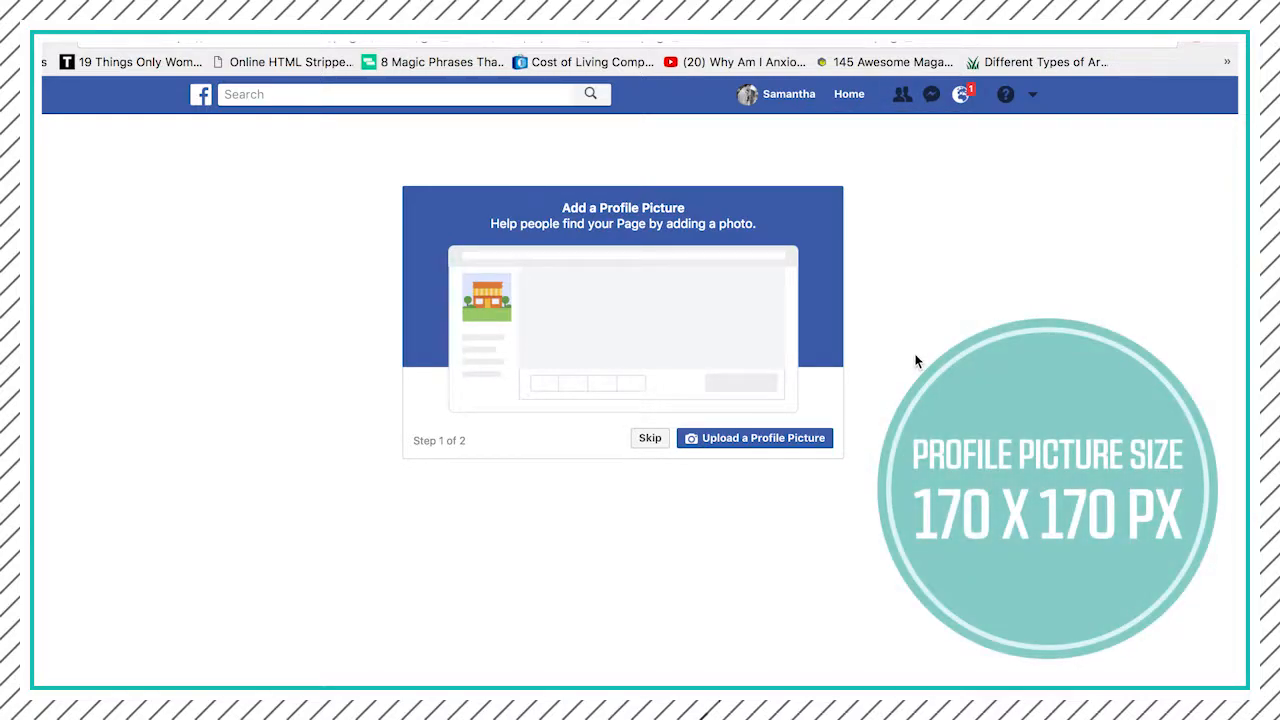
- Upload Logo.png from the Desktop folder as the page's profile picture
click(788, 442)
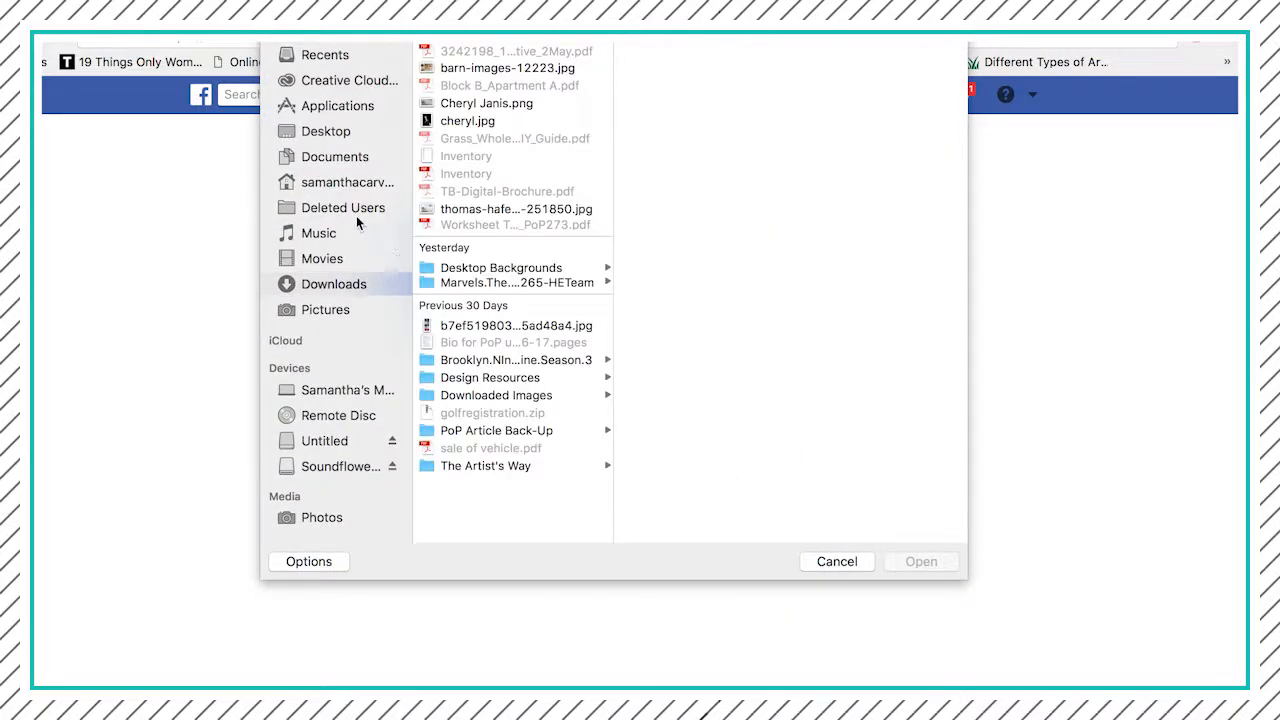
click(333, 131)
click(445, 93)
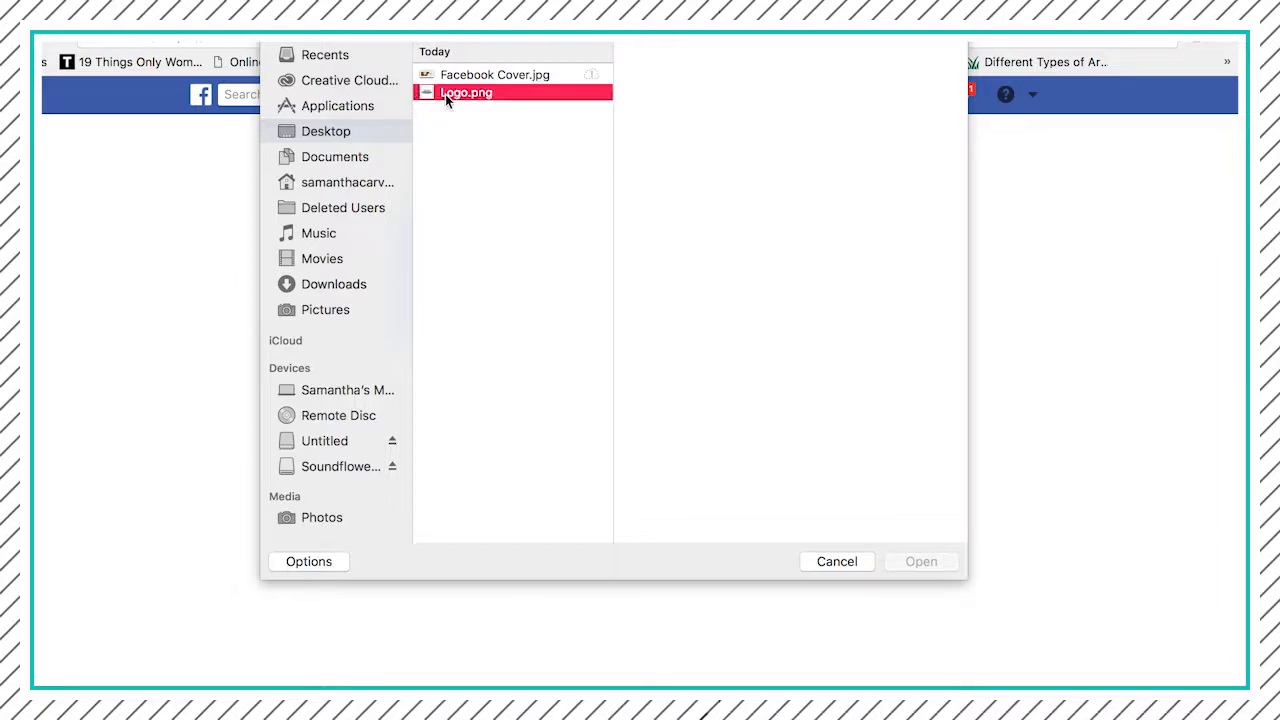
click(918, 562)
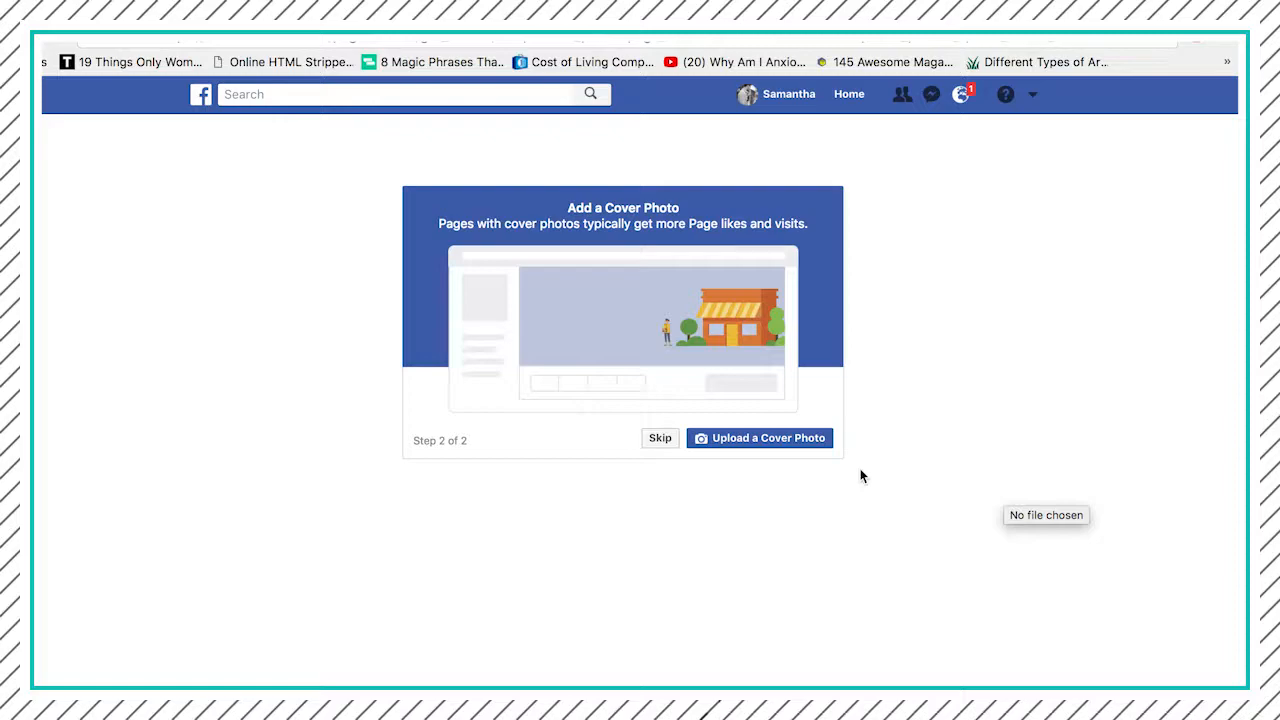
- Upload Facebook Cover.jpg from the Desktop folder as the page's cover photo
click(781, 442)
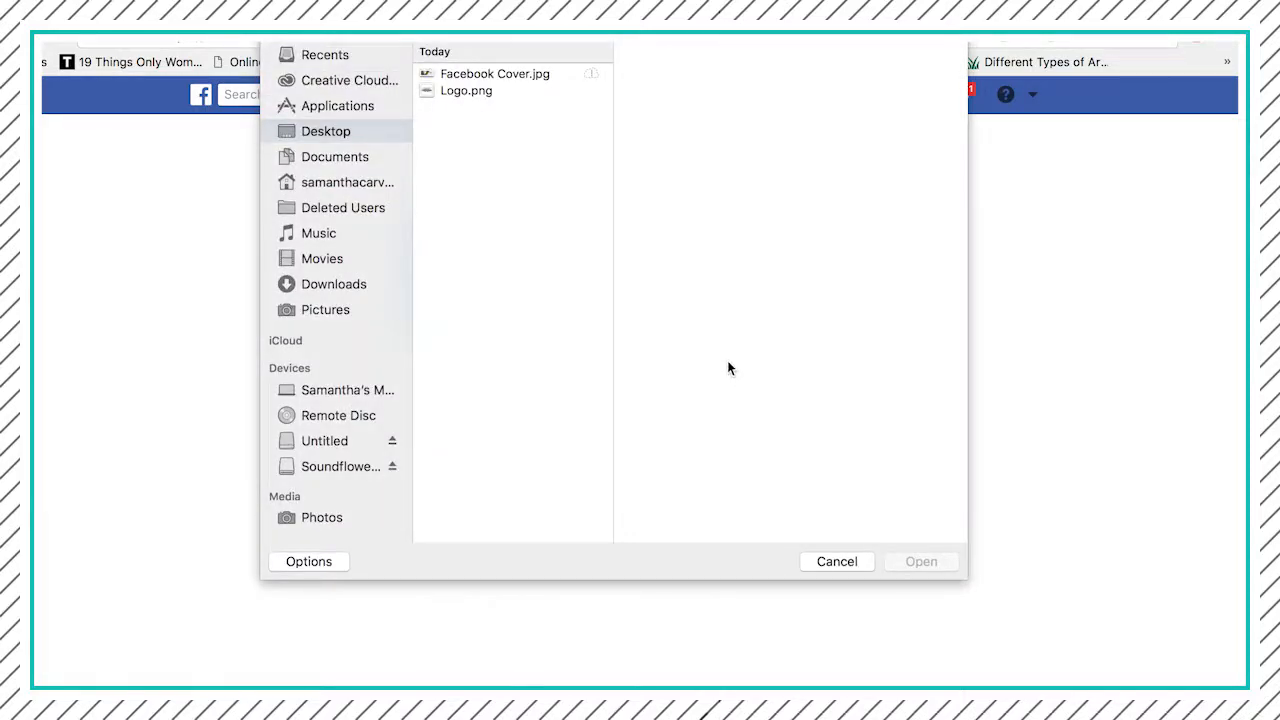
click(467, 74)
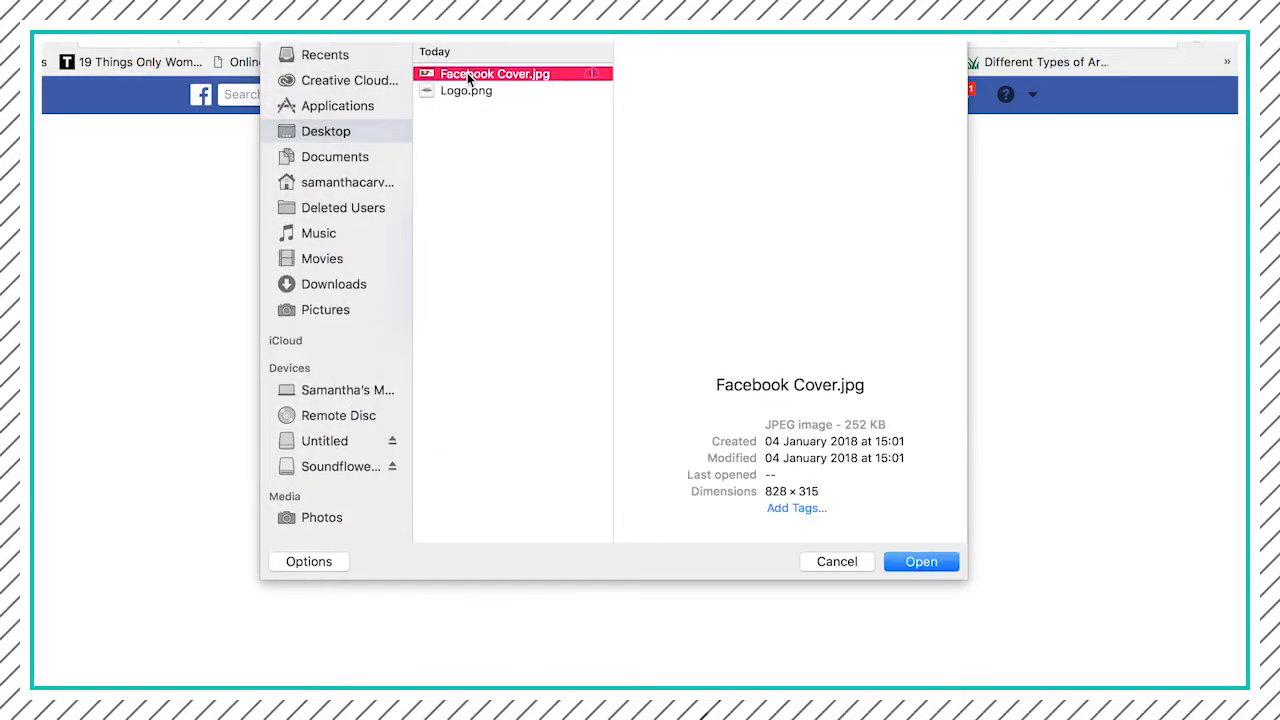
click(921, 562)
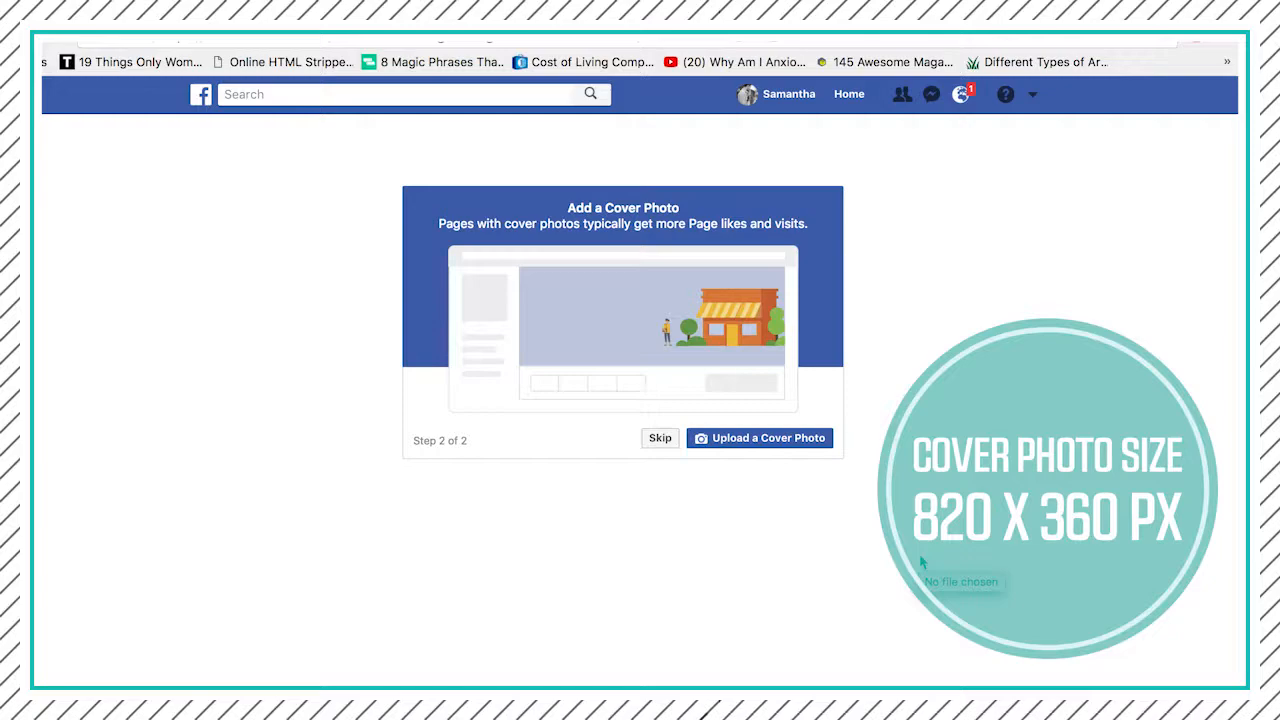
click(815, 438)
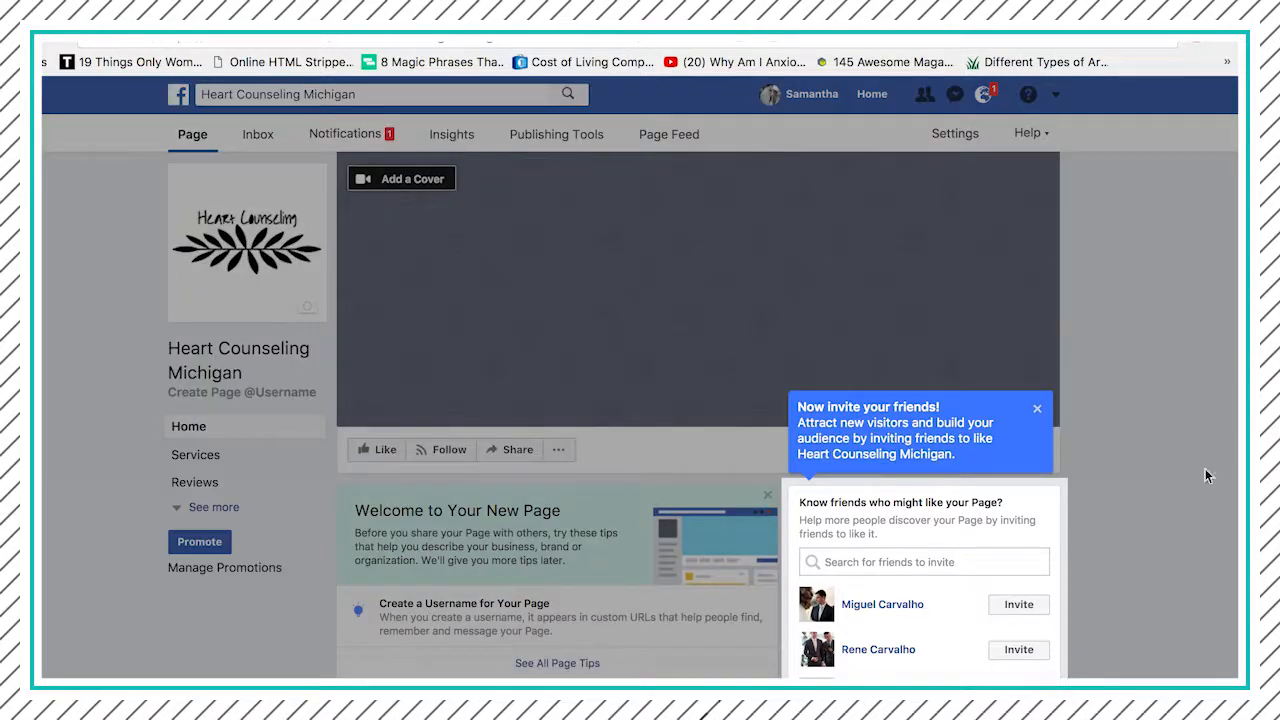
- Dismiss the tips about inviting friends and publishing the first post on the new page
scroll(1152, 433, down, 3)
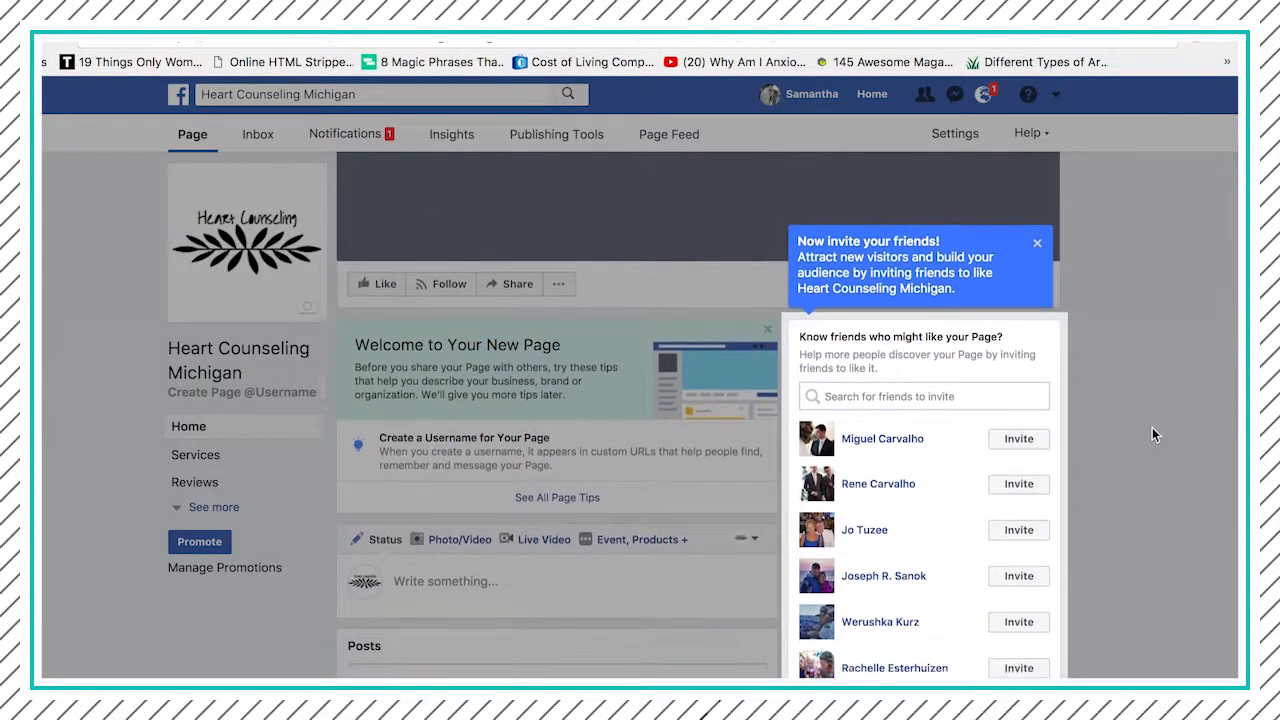
scroll(1152, 427, down, 1)
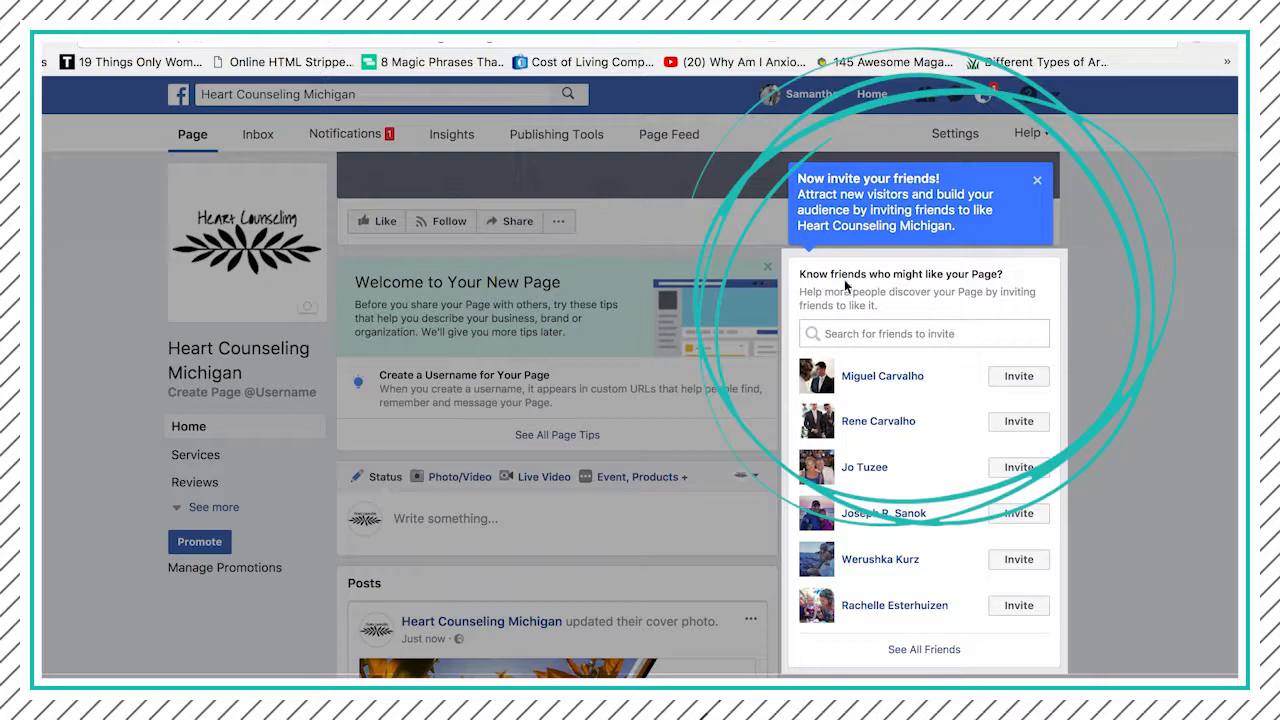
click(1038, 184)
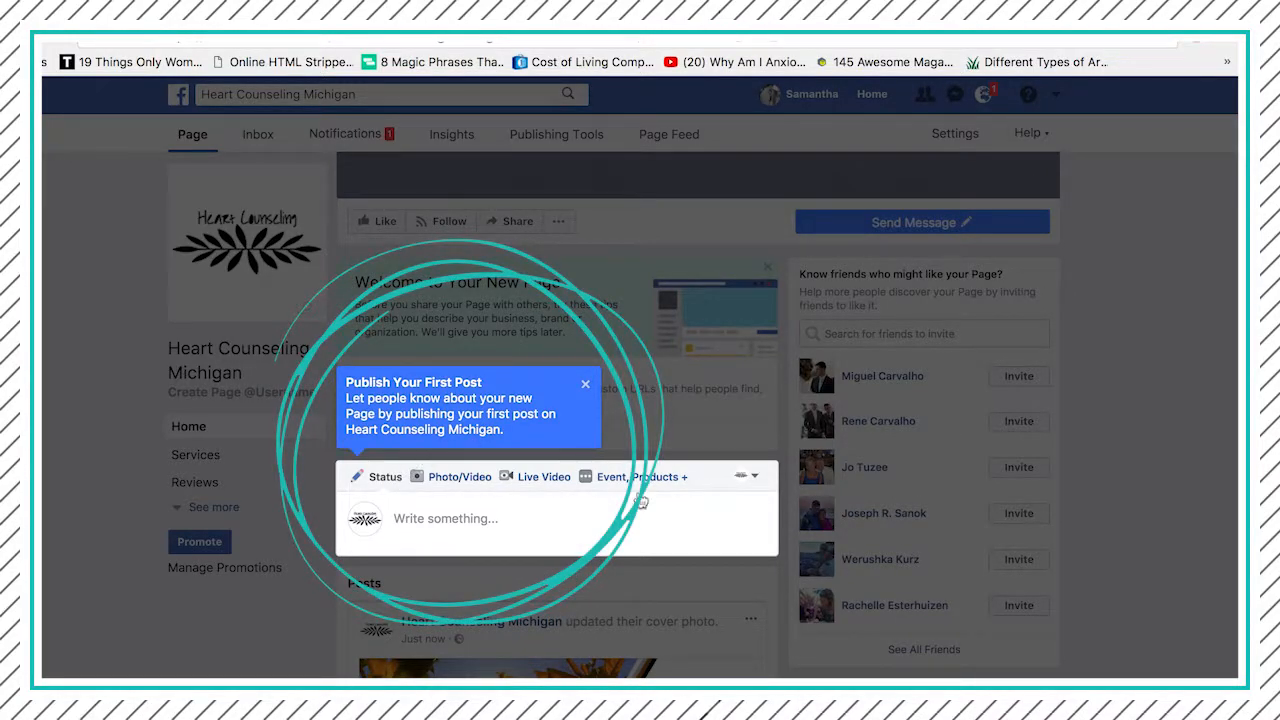
click(588, 384)
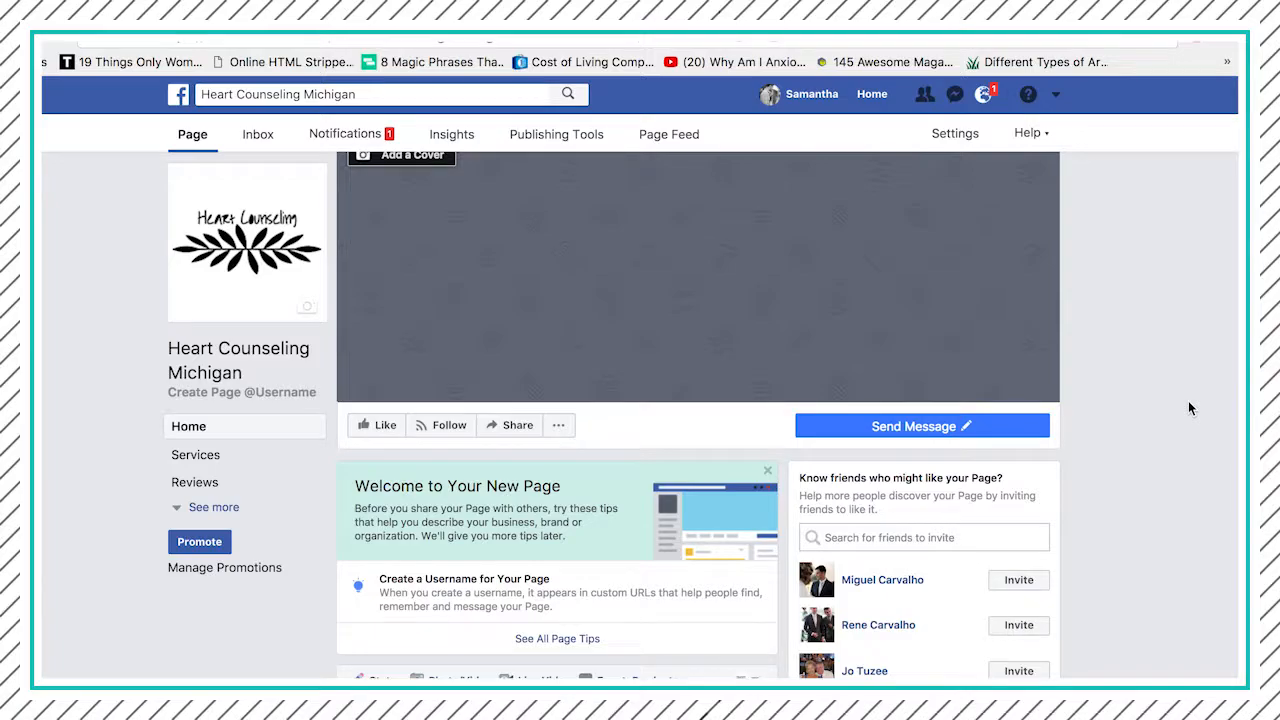
- Add the page's cover by choosing the uploaded leaf and logo image from the Cover Photos album
scroll(1188, 408, down, 5)
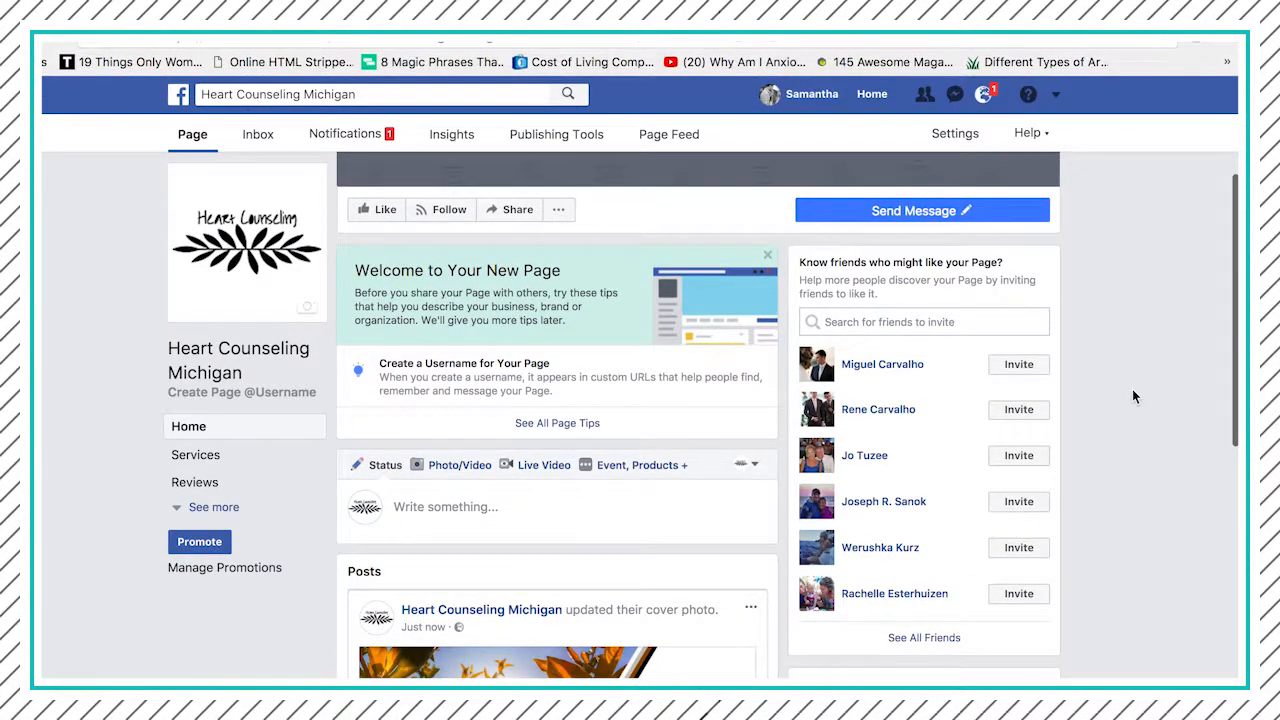
scroll(1133, 396, down, 8)
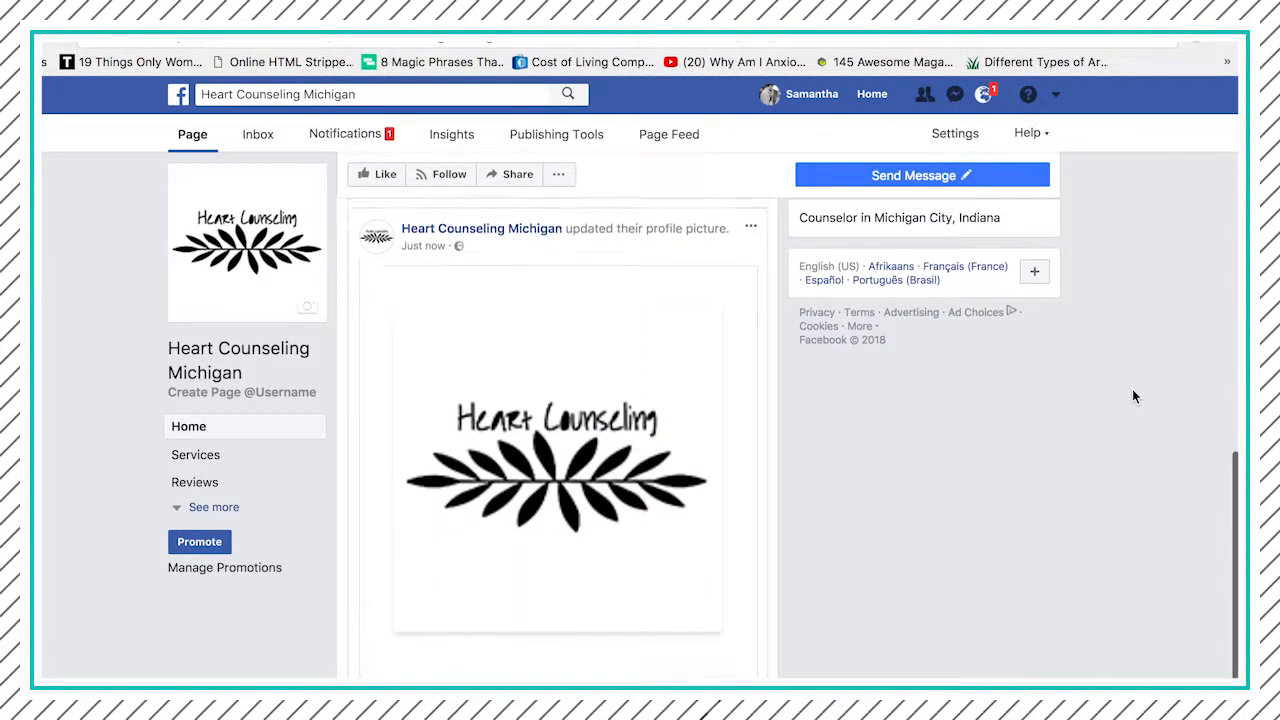
scroll(1133, 396, up, 15)
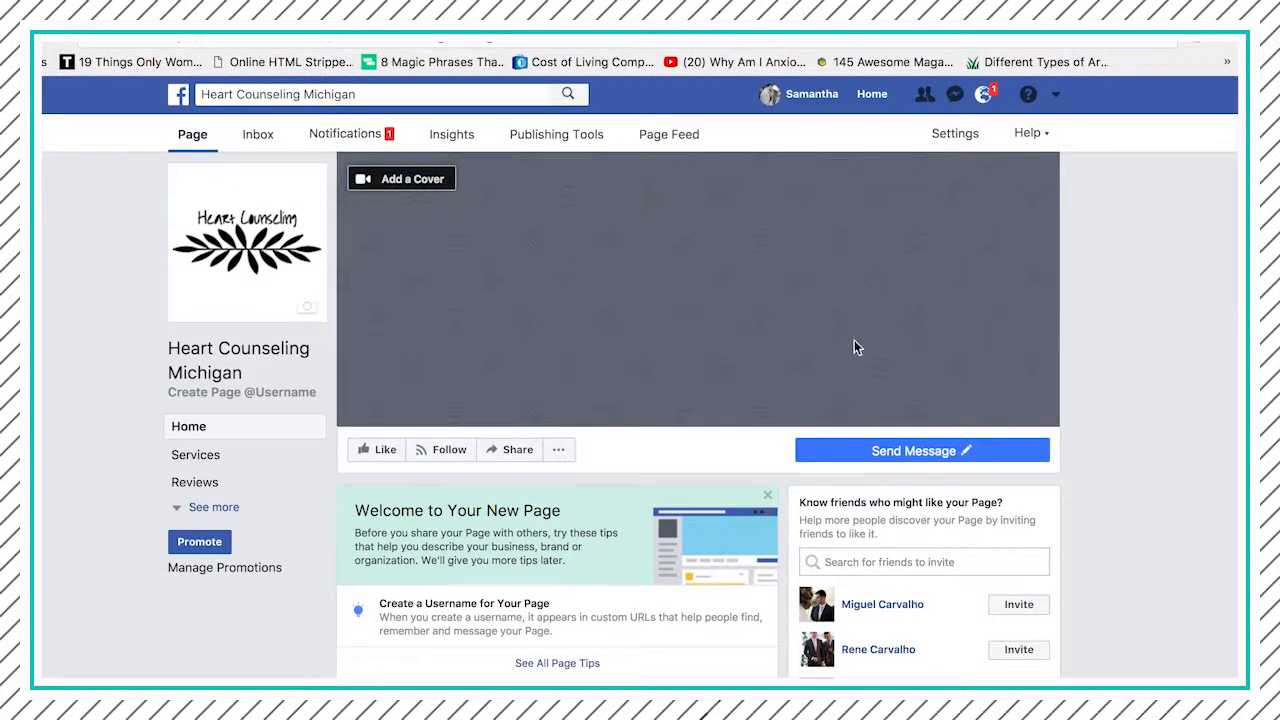
click(373, 181)
click(389, 217)
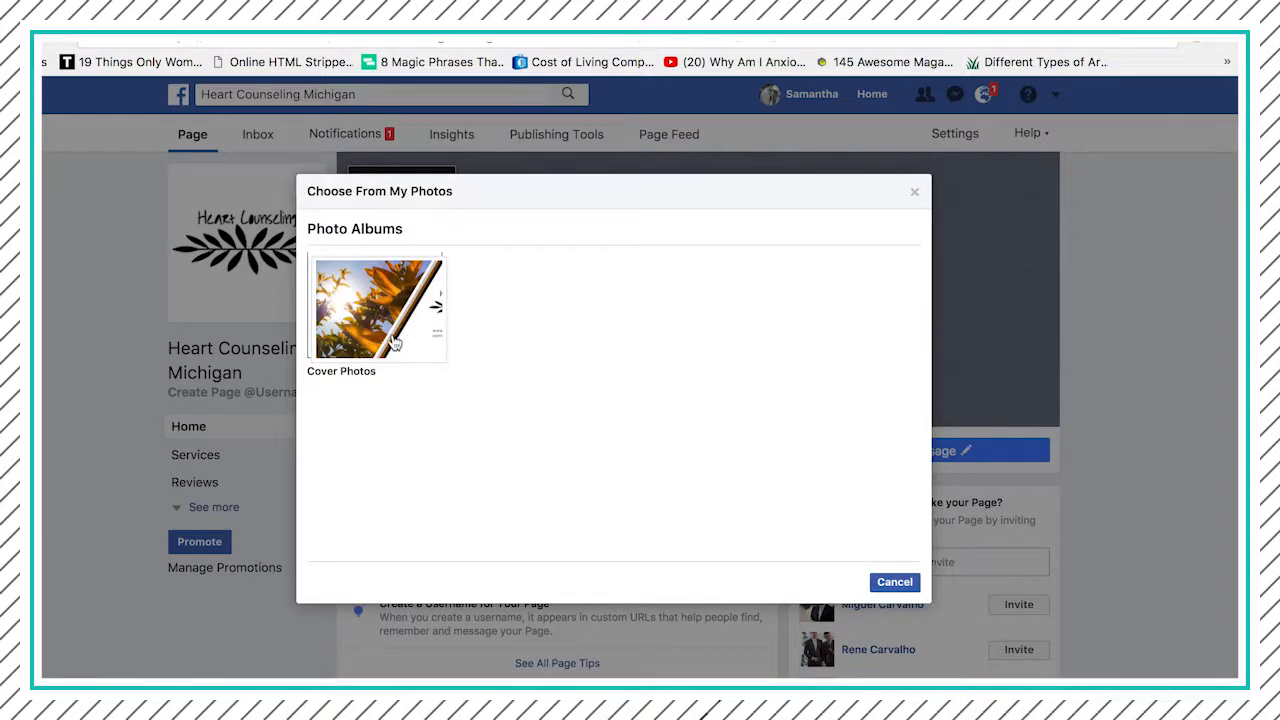
click(395, 343)
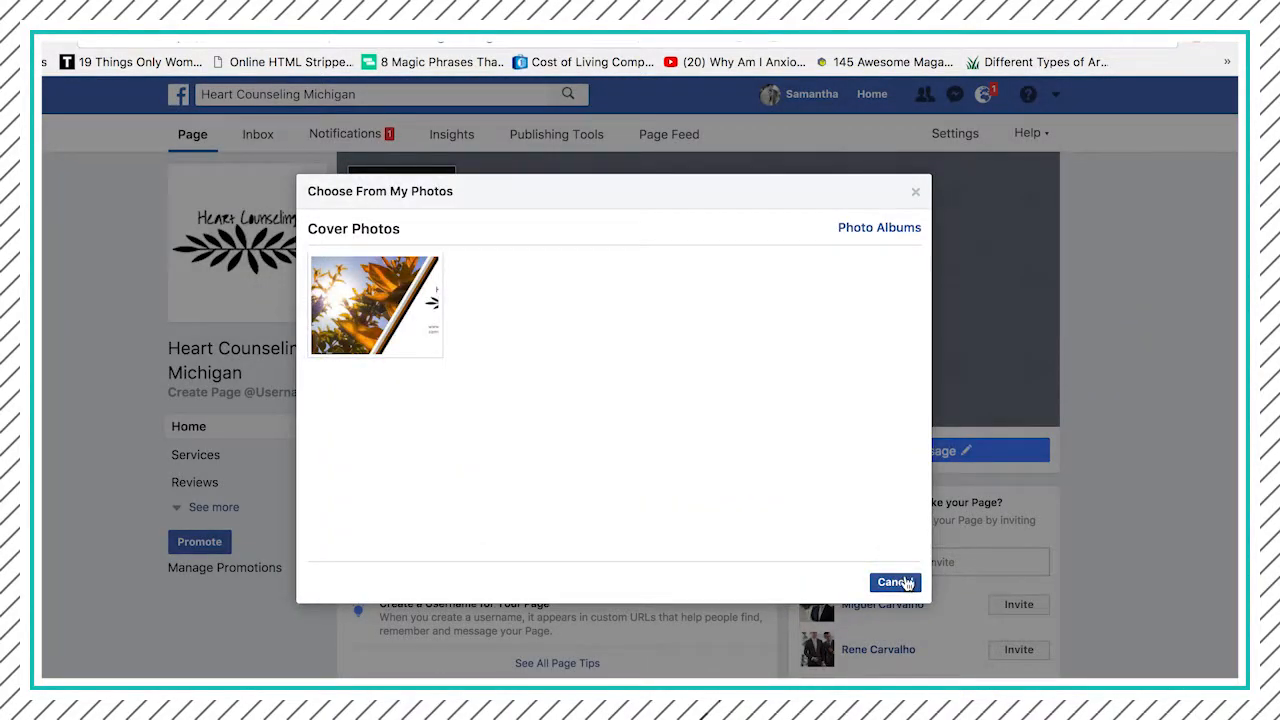
click(360, 285)
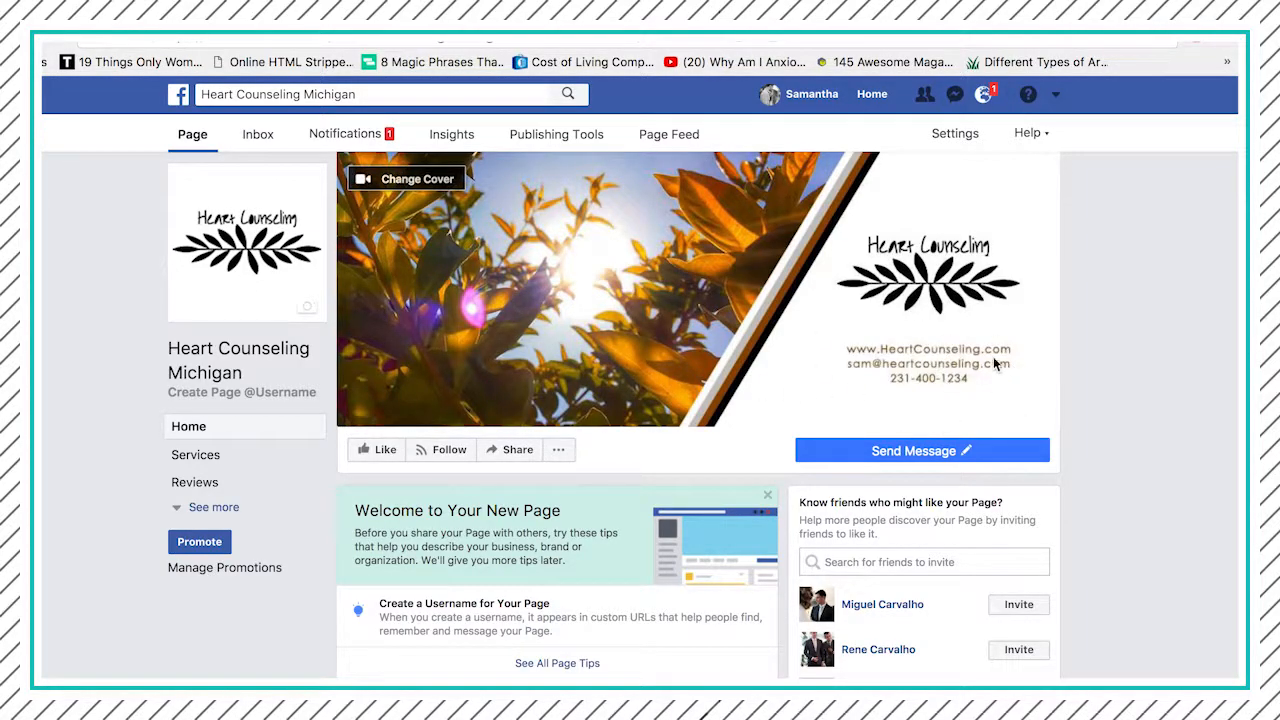
scroll(168, 330, down, 1)
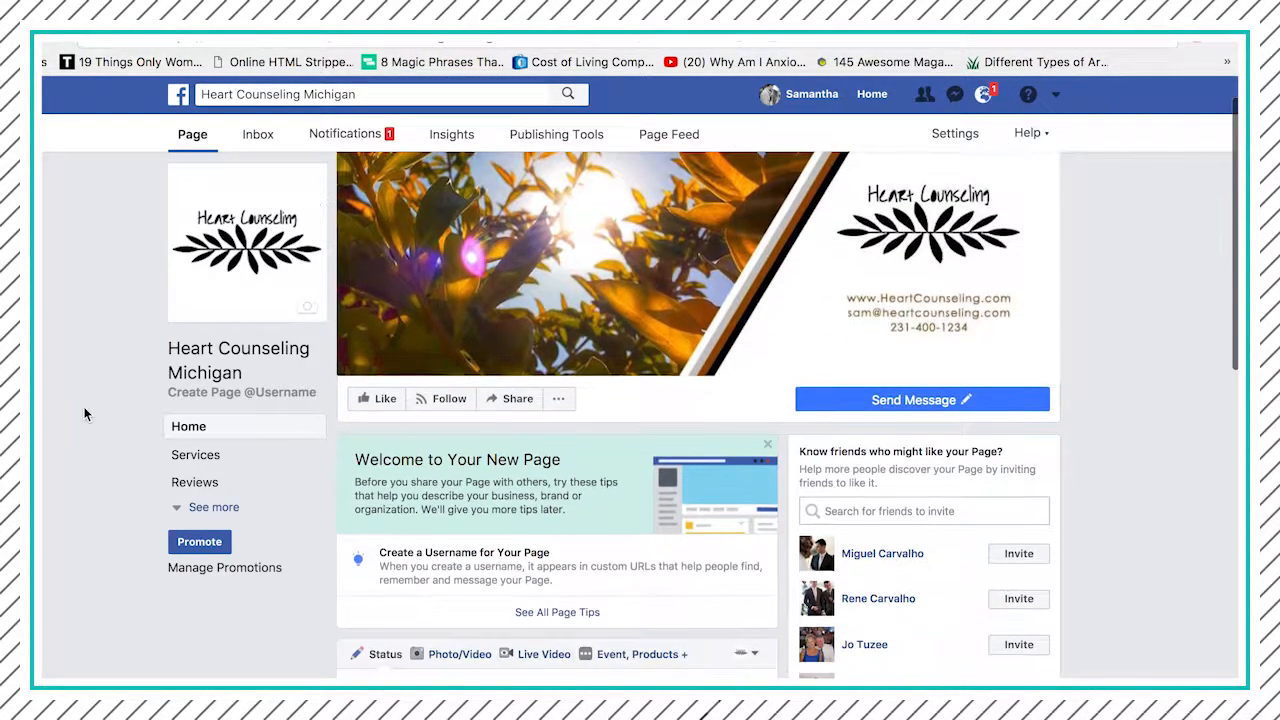
- Create the page username heartcounselingmichigan and close the confirmation
click(252, 394)
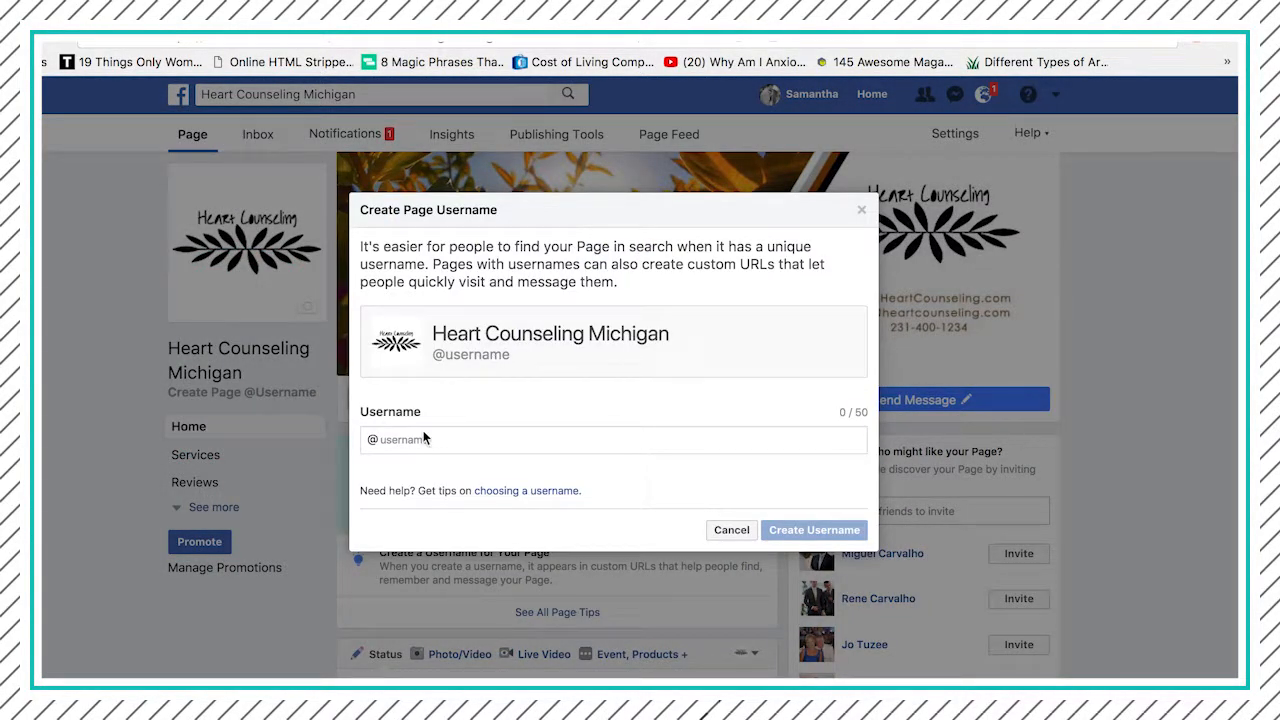
click(416, 440)
text(heartcounseling)
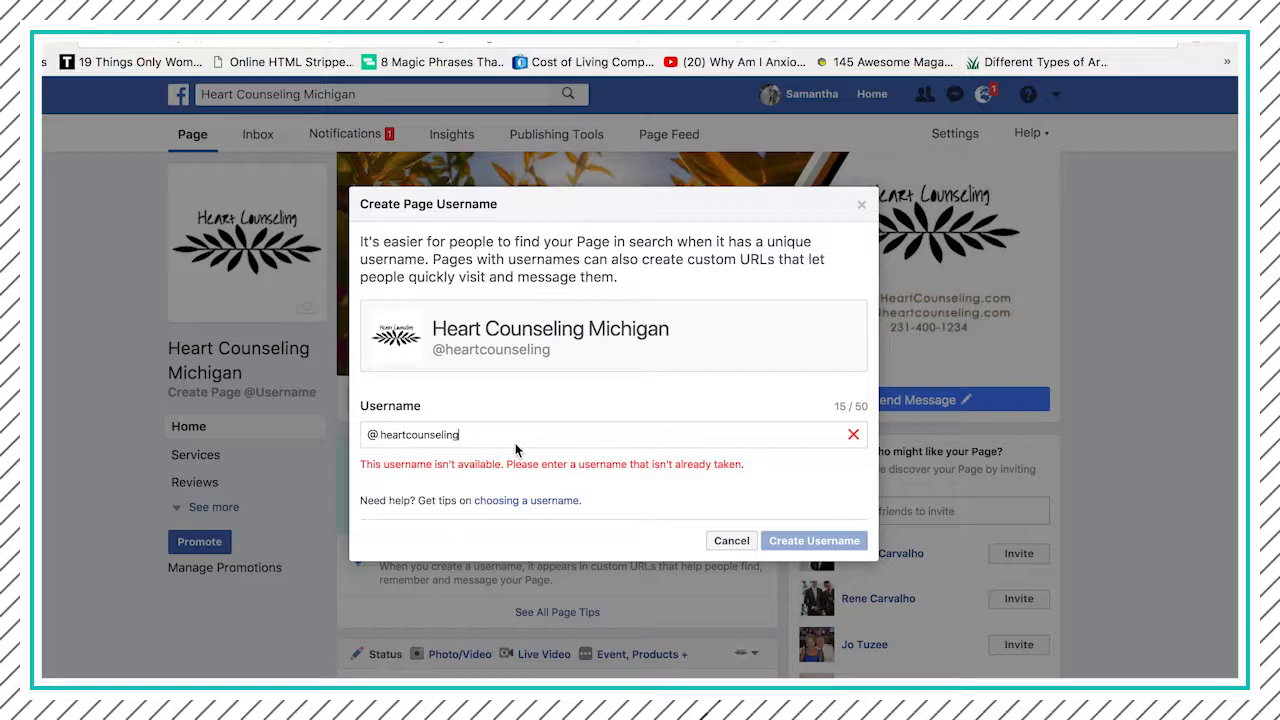
text(michigan)
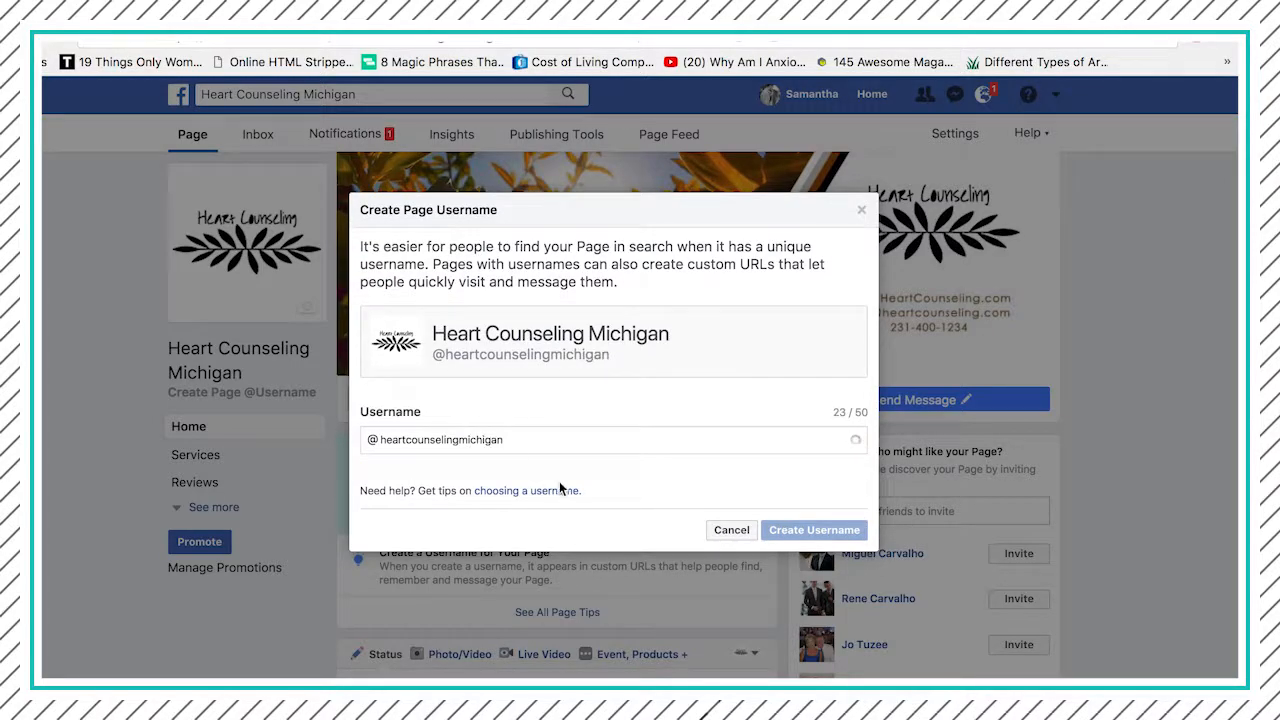
click(795, 533)
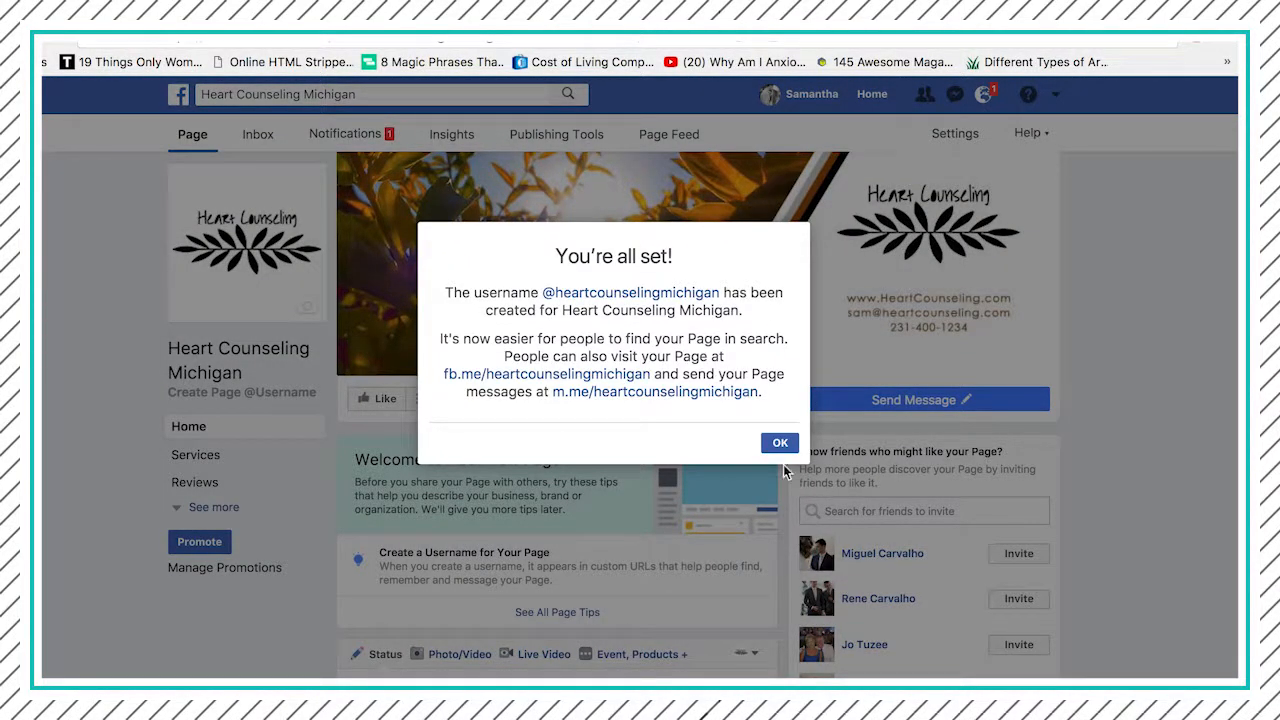
click(780, 442)
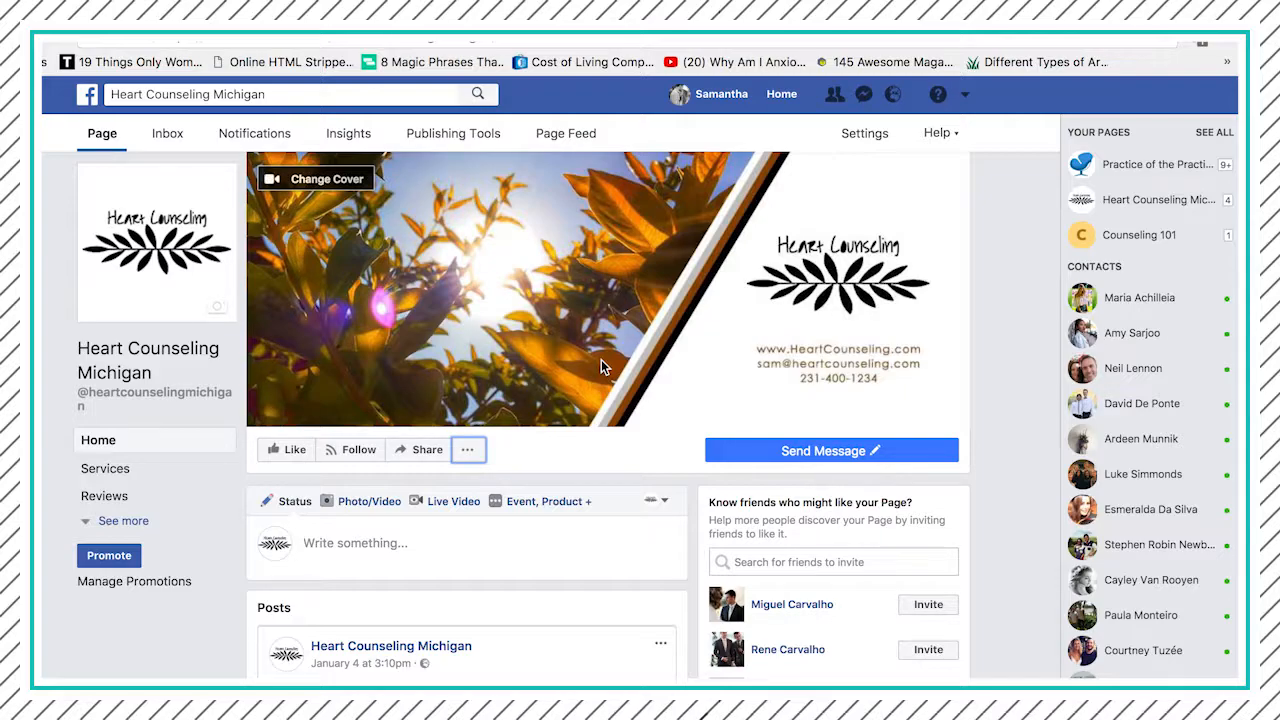
- Save the page description as "Heart Counseling offers counseling services to those dealing with anxiety and / or depression."
click(467, 450)
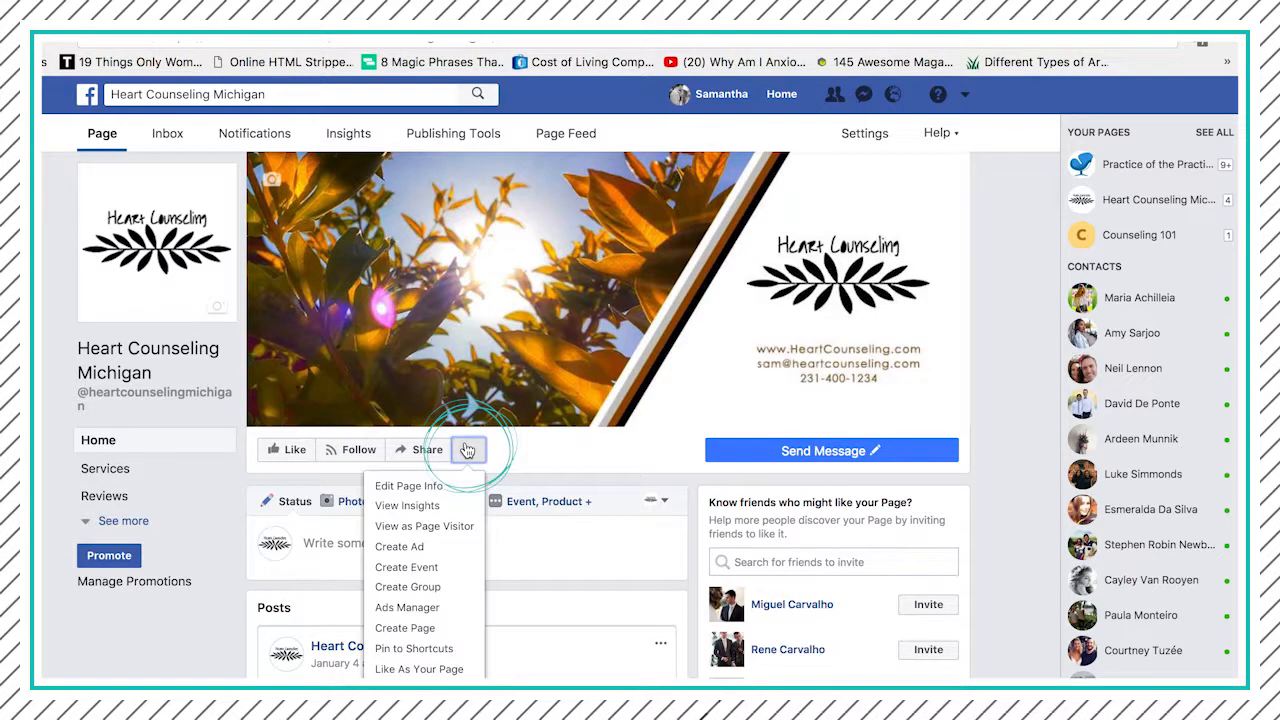
click(434, 486)
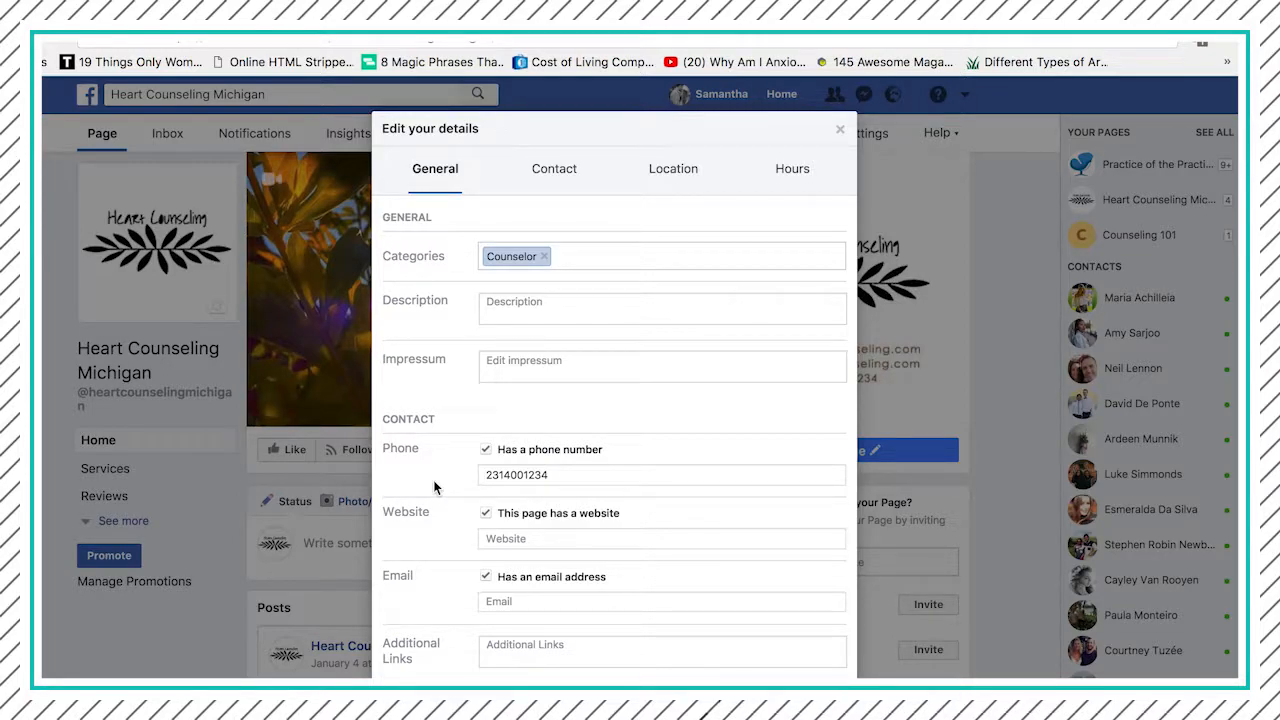
click(513, 308)
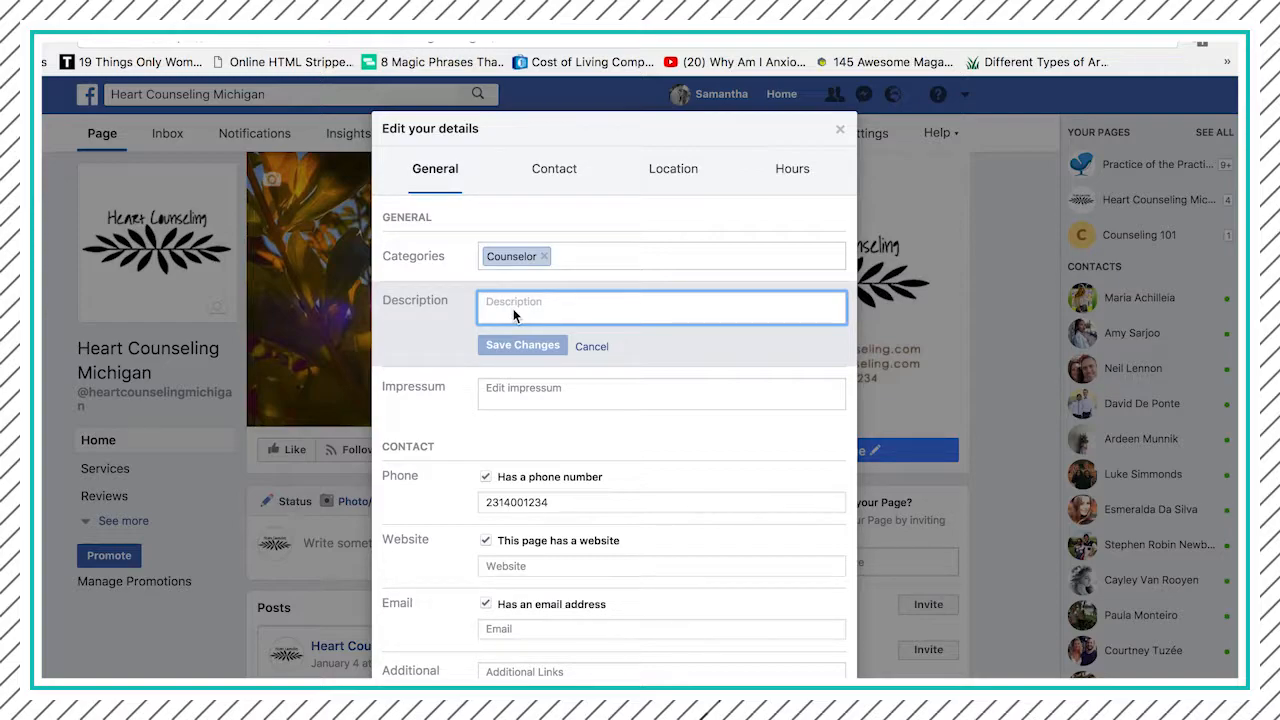
text(Hear)
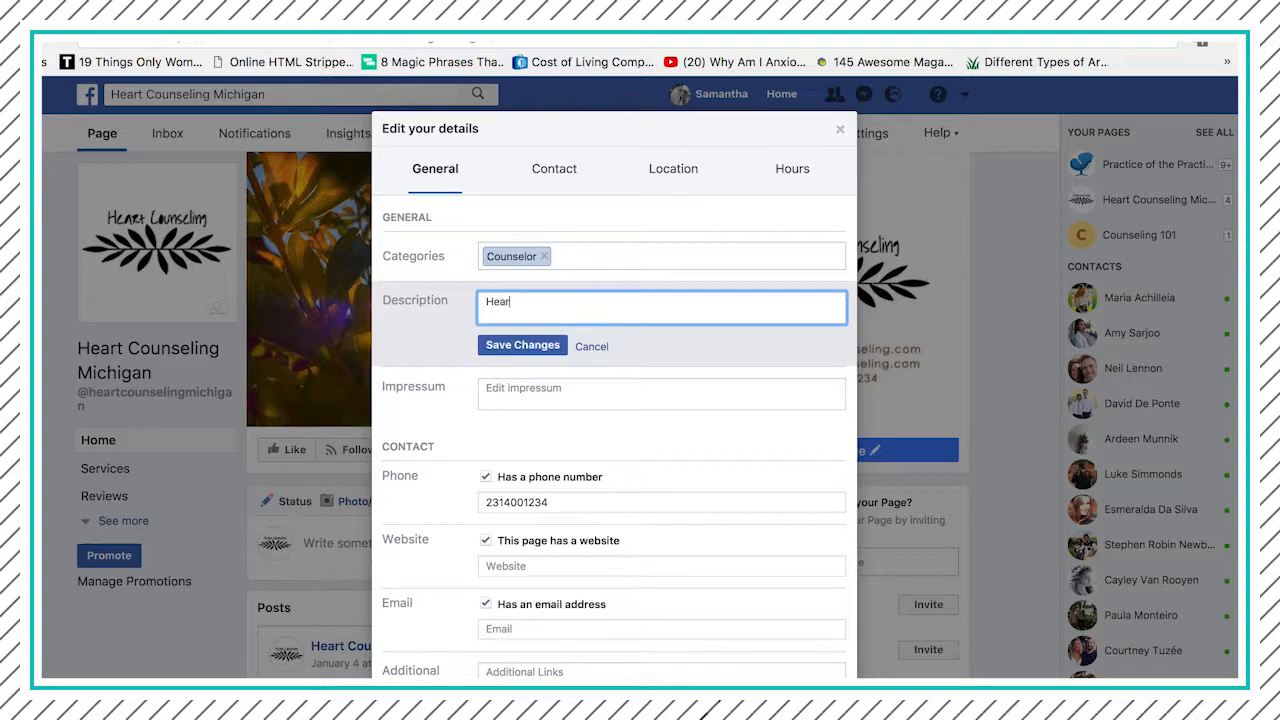
text(t Counseling off)
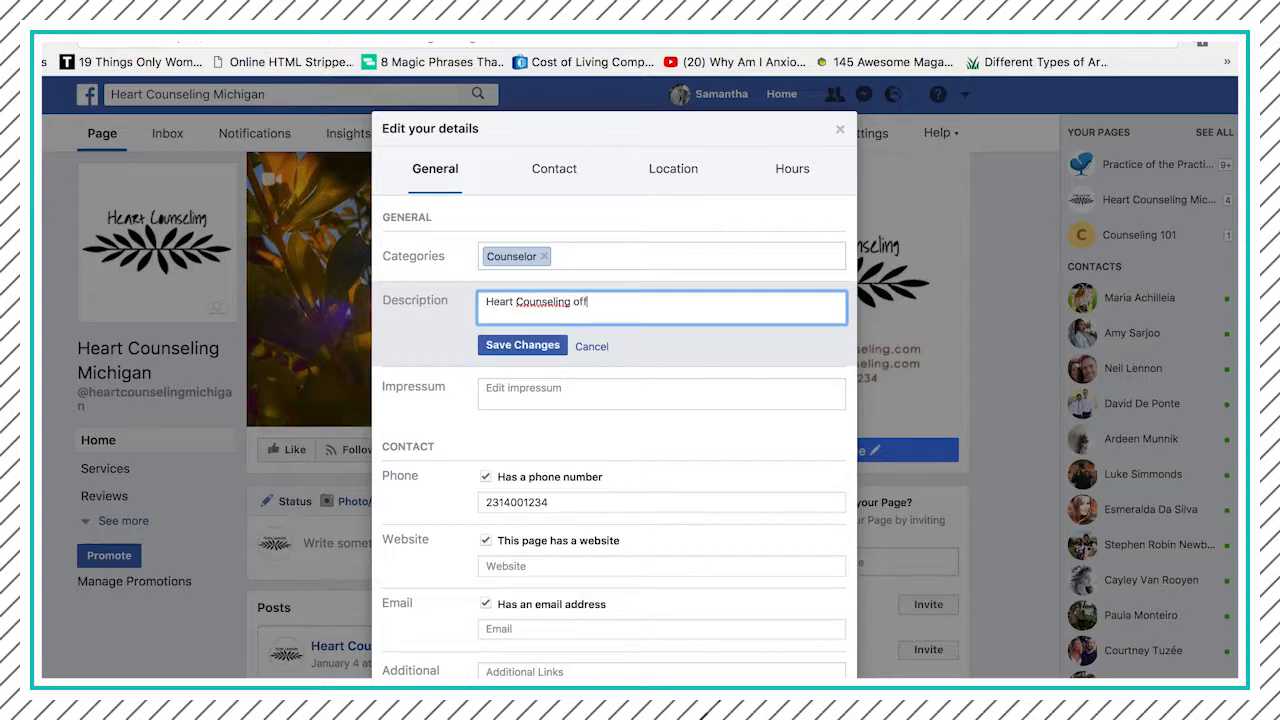
text(ers counseling services to those dea)
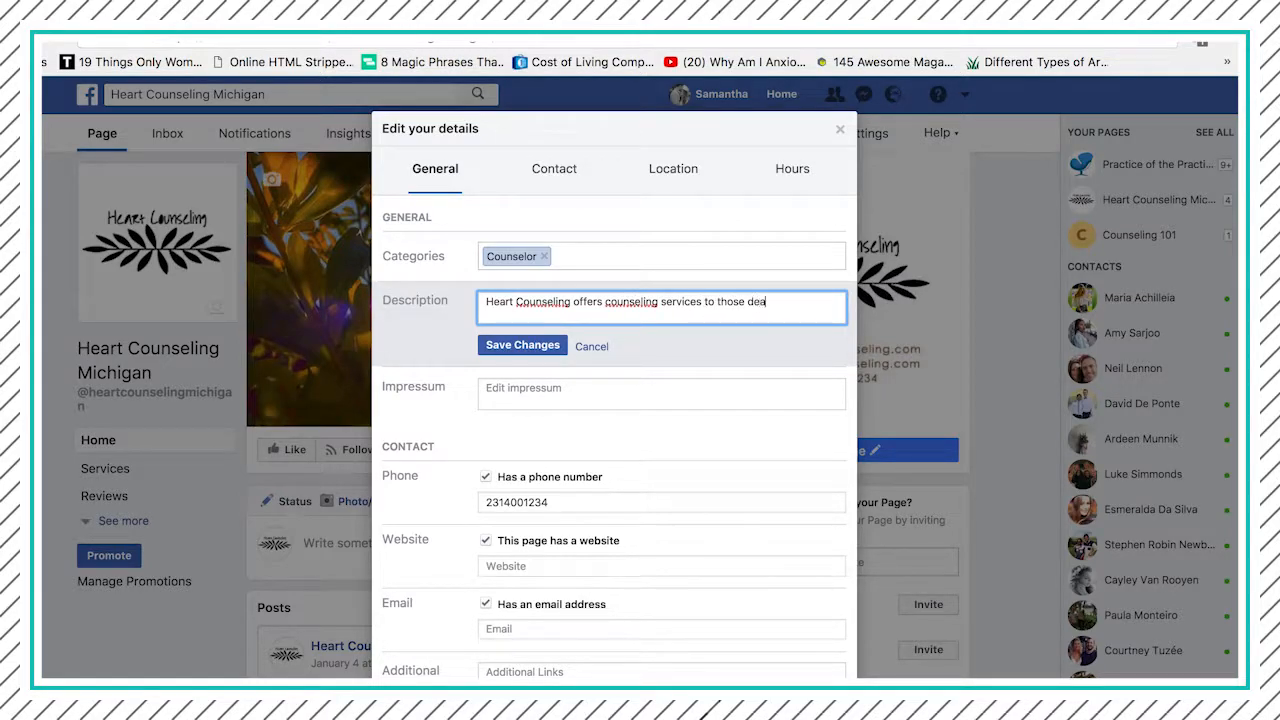
text(ling with anxiety and o)
key(BackSpace)
text(epression.)
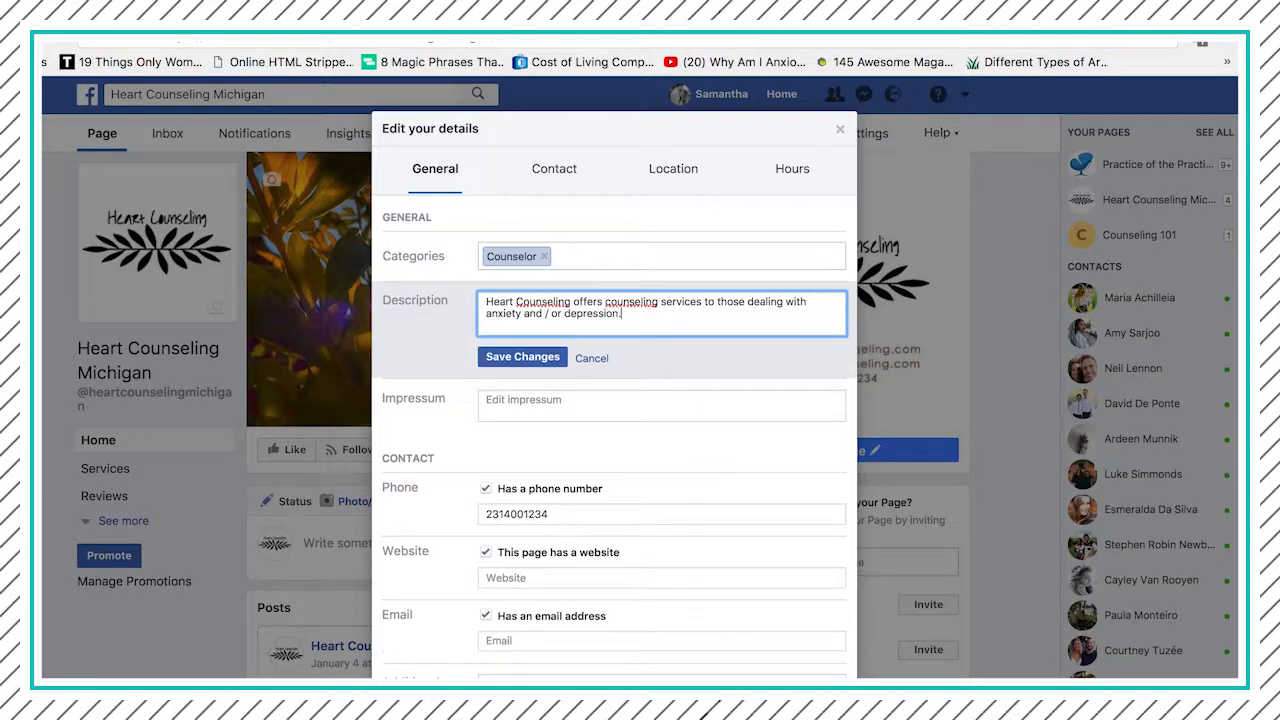
click(507, 358)
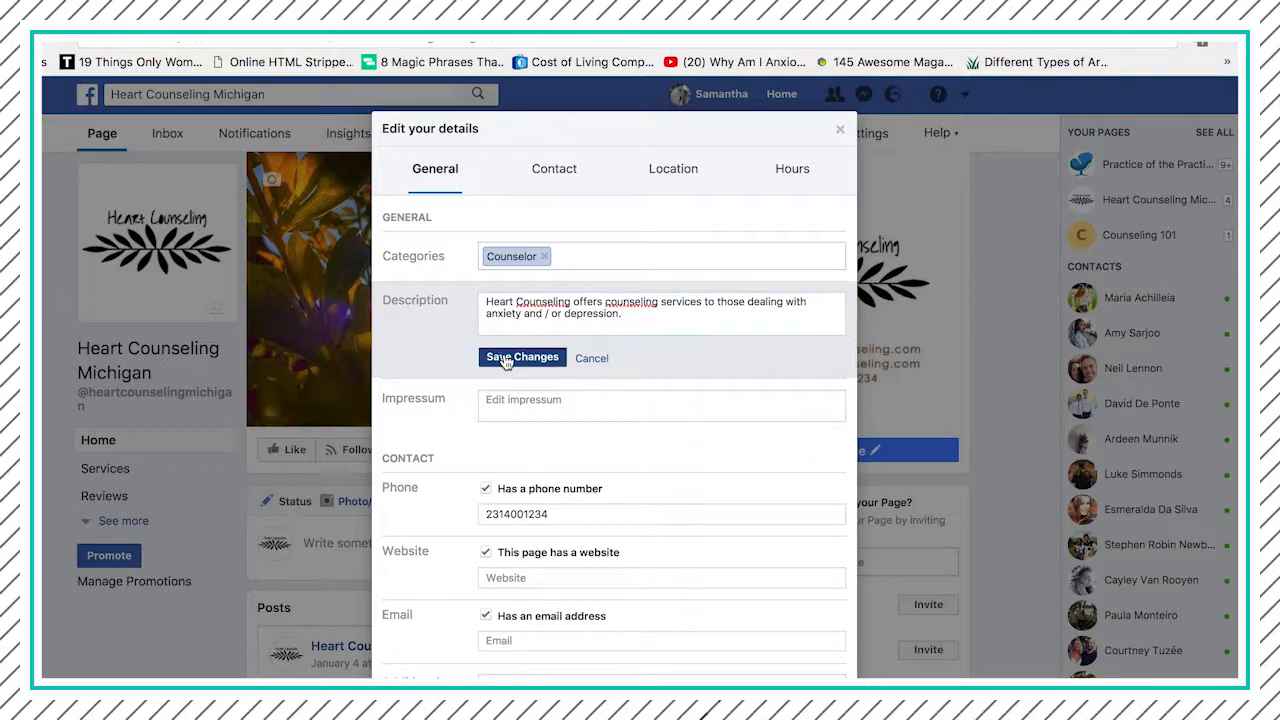
scroll(505, 357, down, 3)
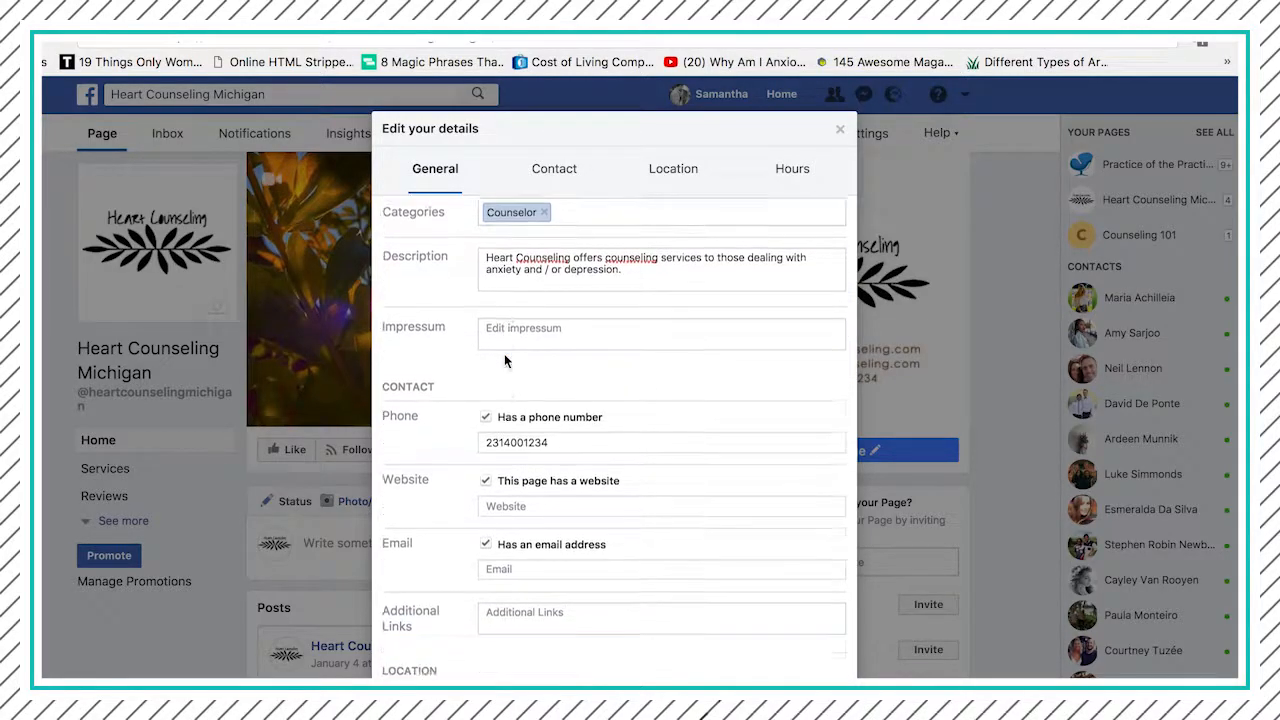
scroll(505, 360, down, 1)
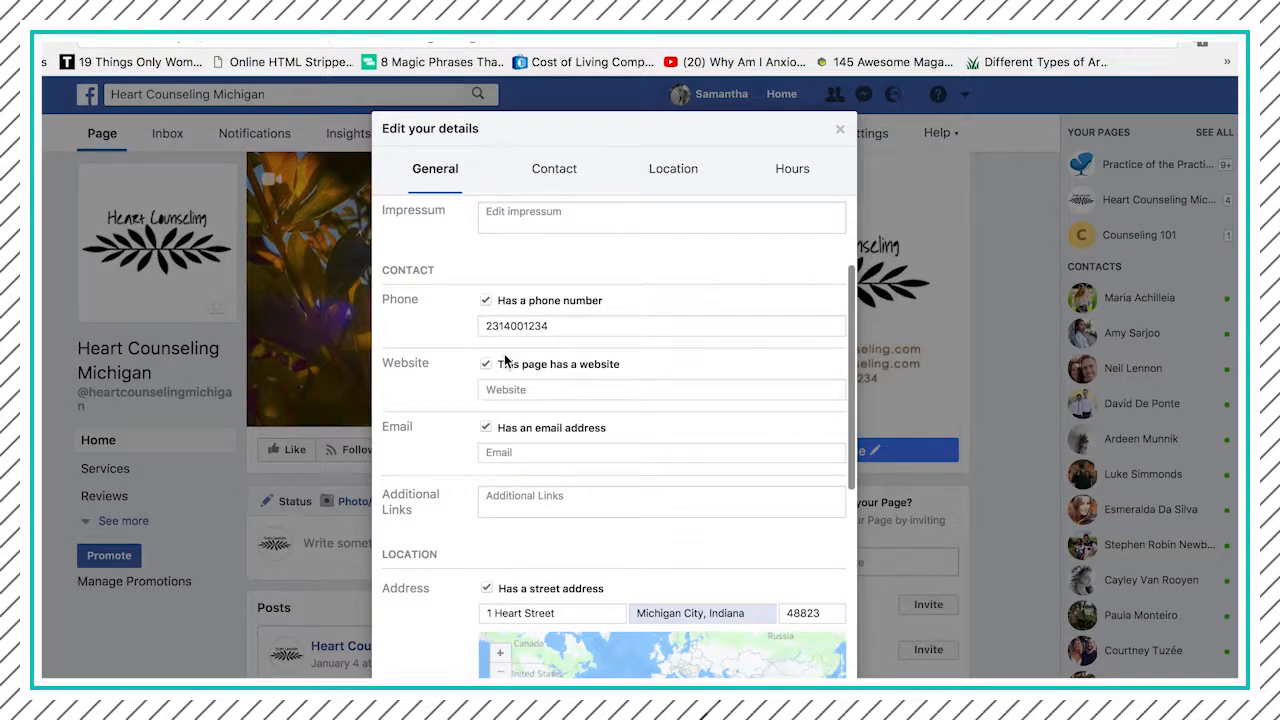
scroll(505, 360, down, 1)
scroll(504, 360, down, 1)
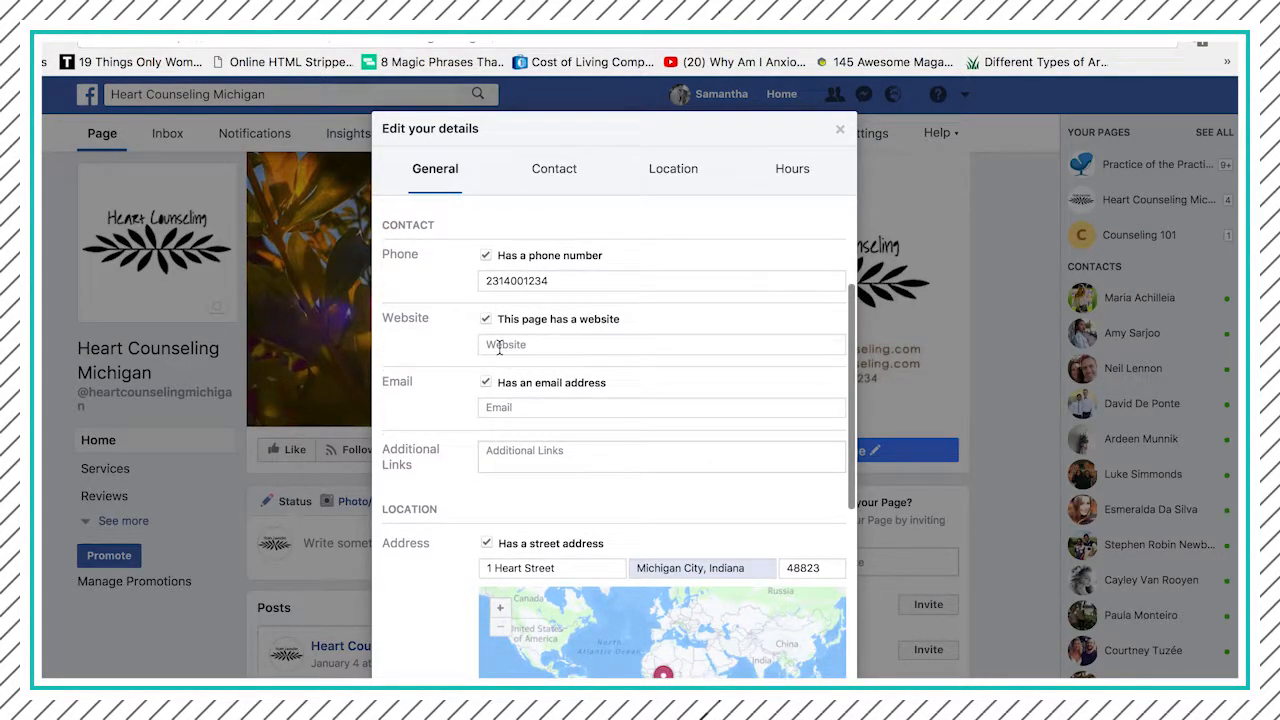
click(505, 345)
text(ww)
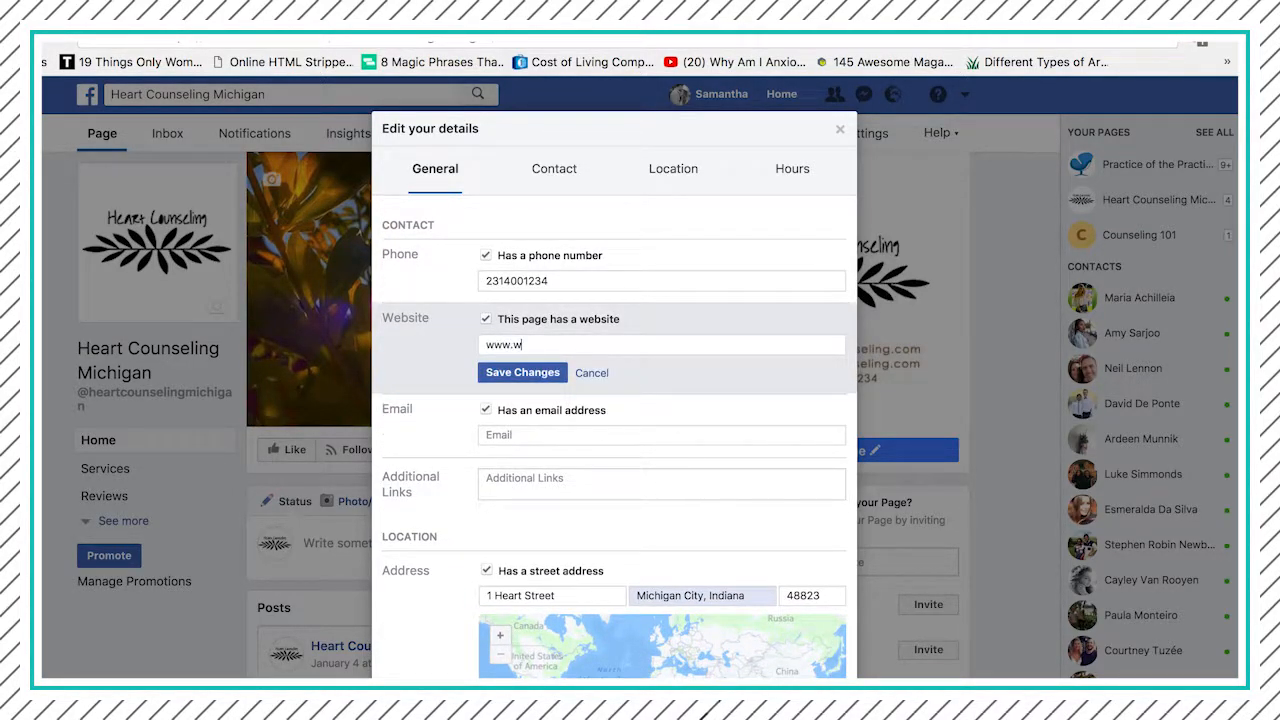
text(w.heartcounseling.com)
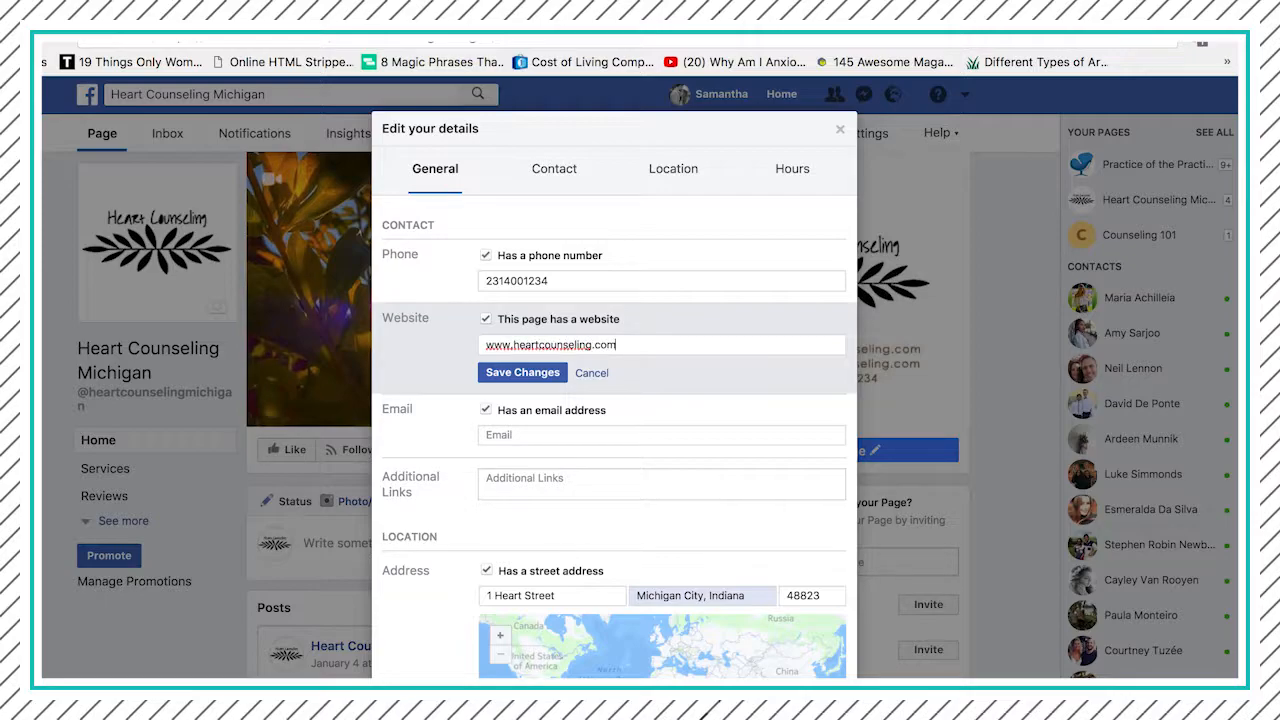
click(517, 372)
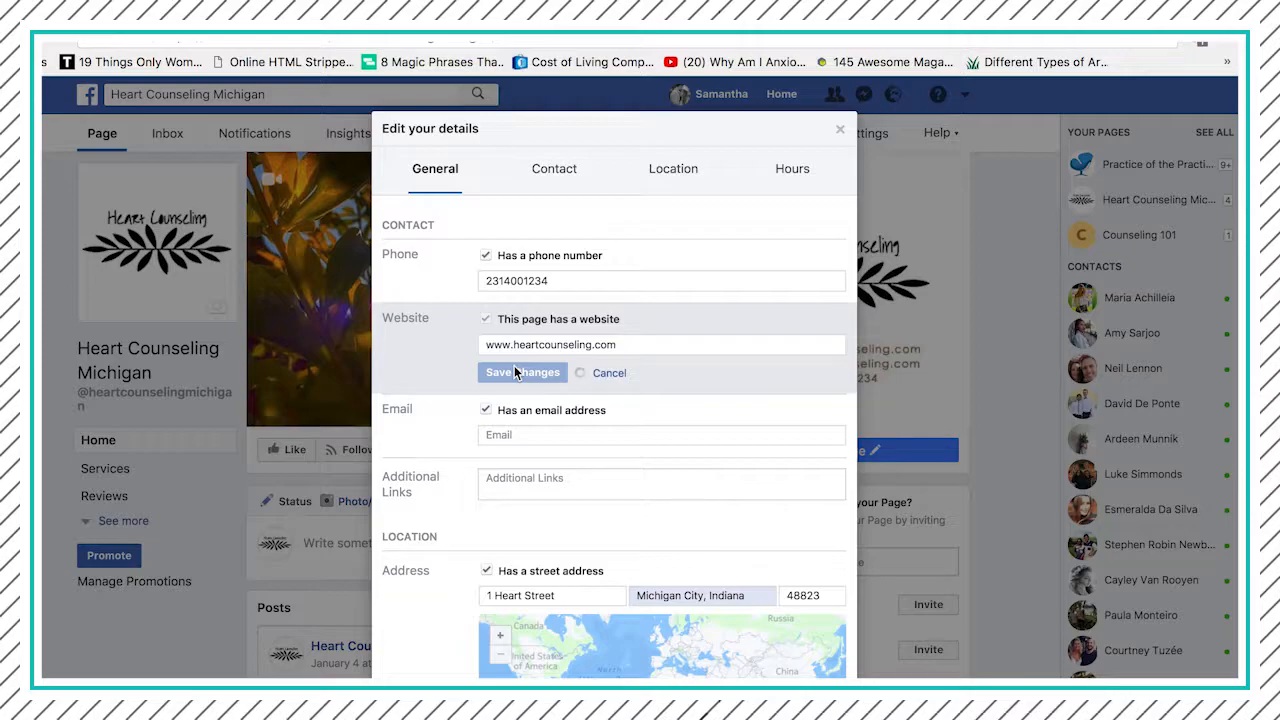
- Enter the business's email address in the page's contact details and save it
scroll(514, 365, down, 1)
click(512, 343)
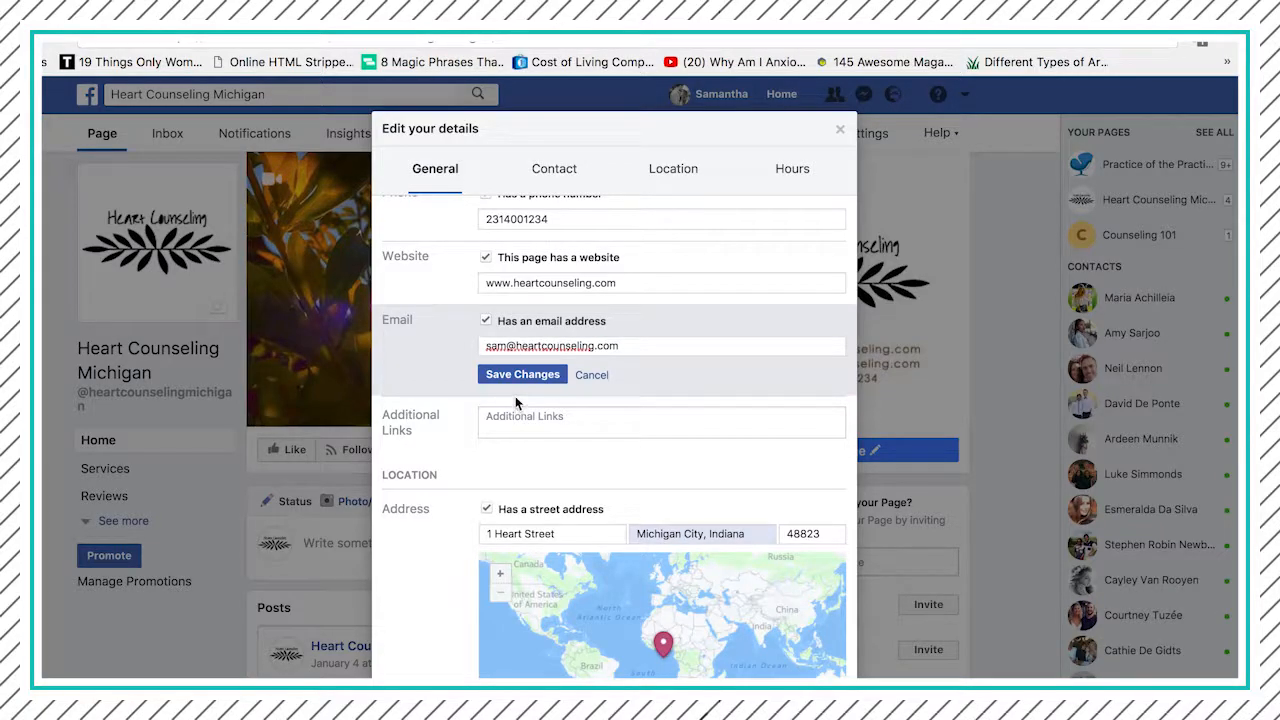
click(513, 377)
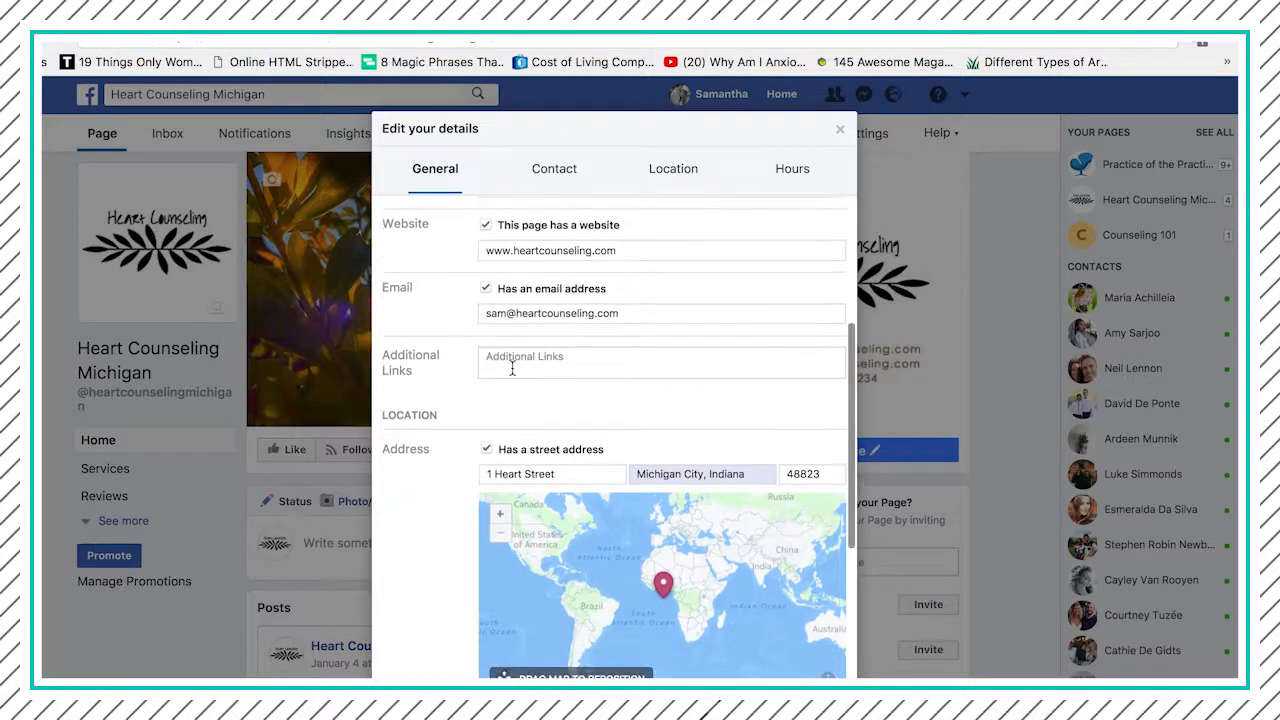
click(512, 369)
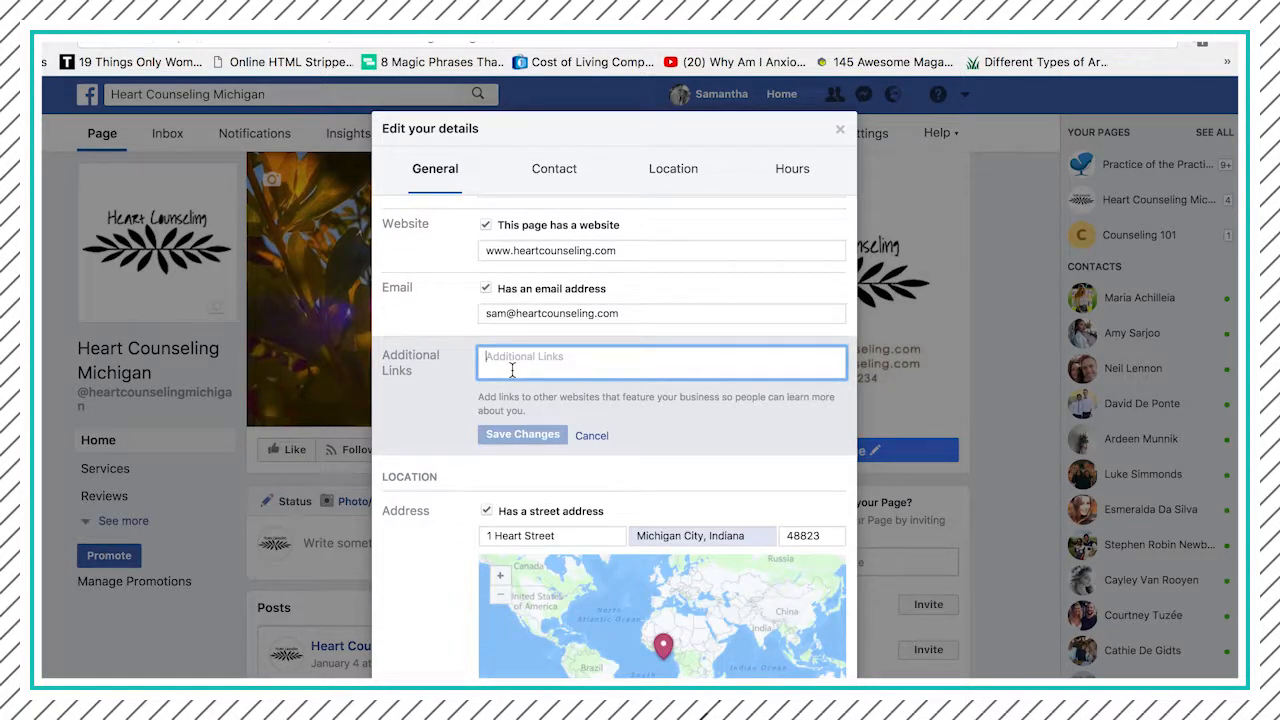
click(589, 436)
- Set the opening hours to 9:00 am – 5:00 pm on Monday, Wednesday and Thursday, save them and close the page details
scroll(588, 434, down, 1)
scroll(589, 436, down, 1)
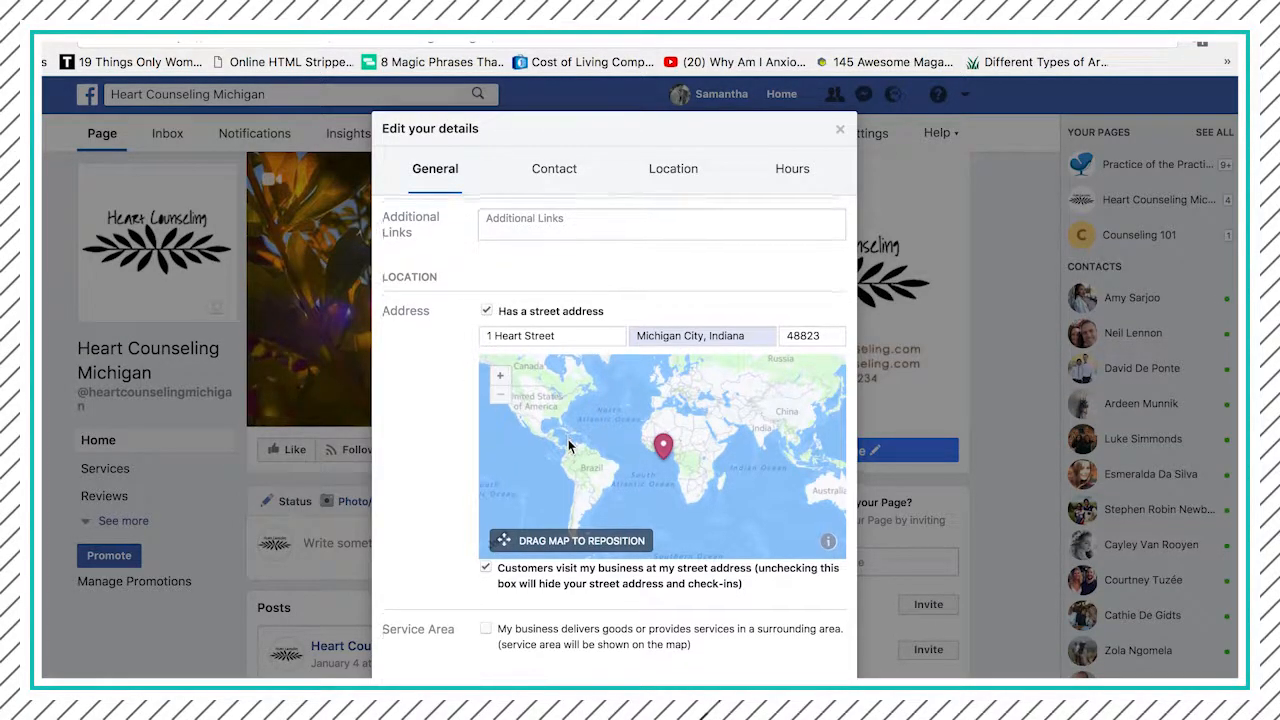
scroll(568, 439, down, 2)
scroll(568, 439, down, 2)
scroll(568, 444, down, 1)
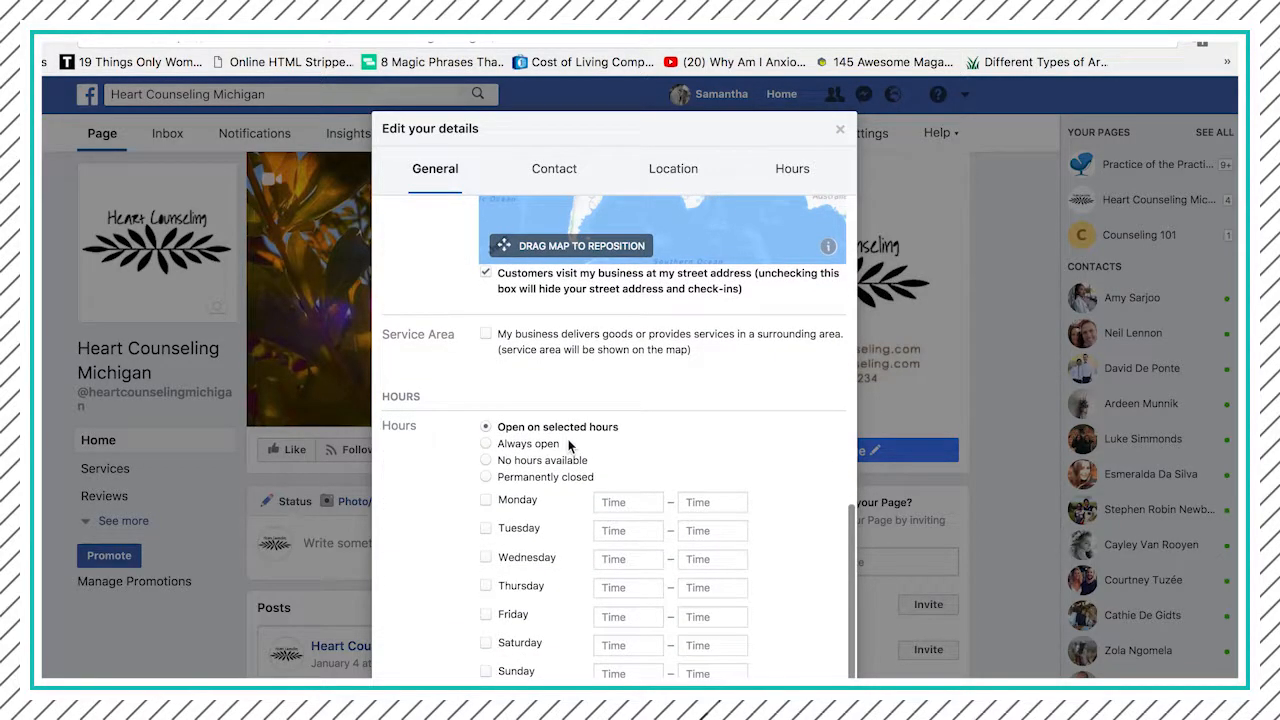
click(484, 500)
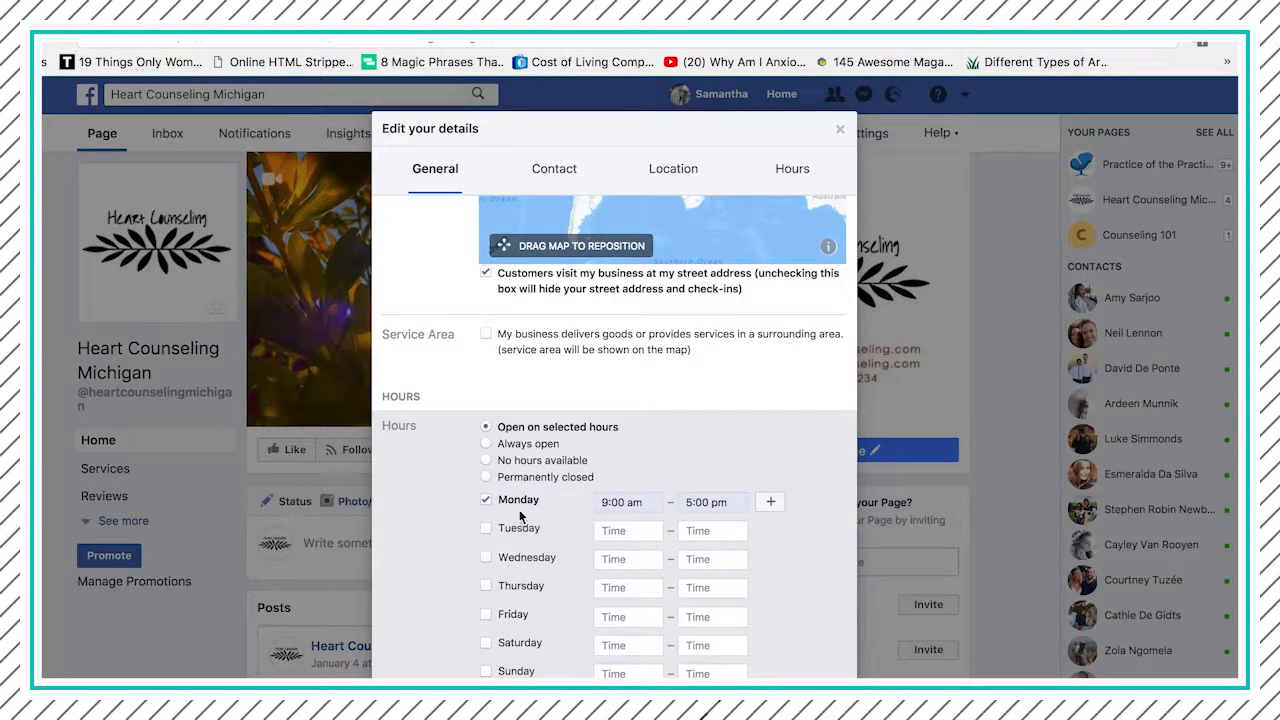
click(486, 558)
click(486, 587)
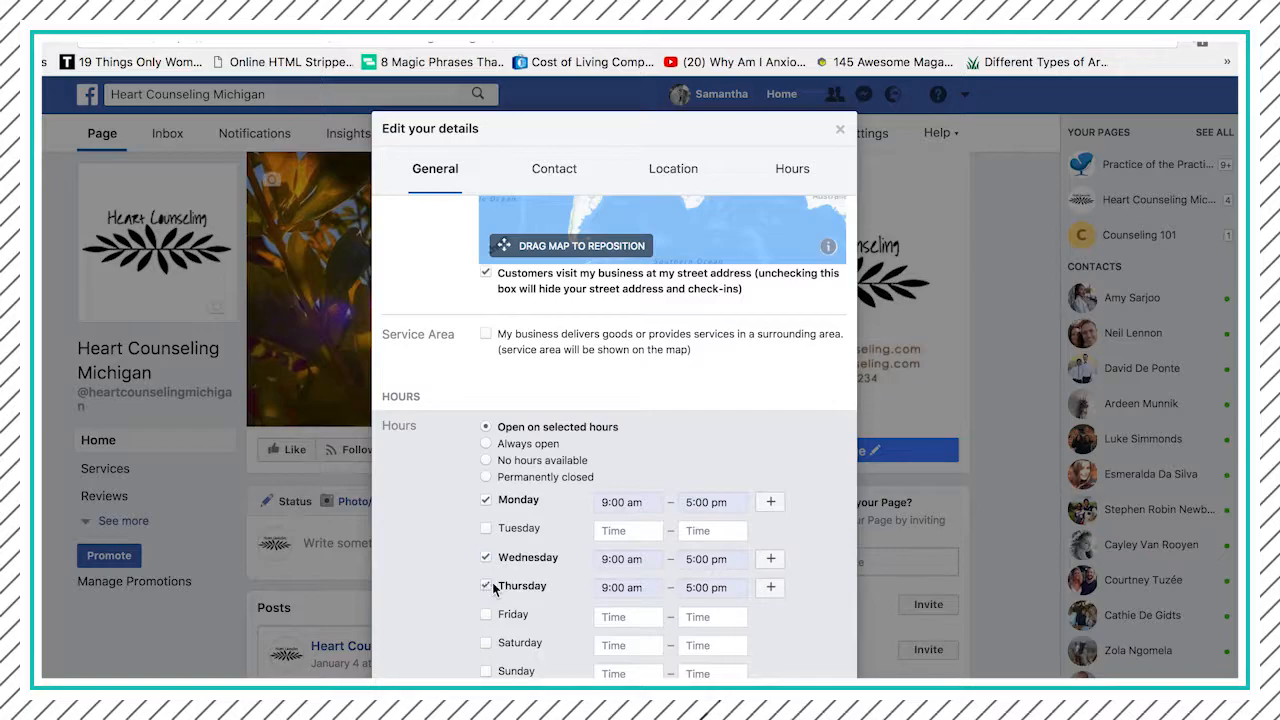
scroll(625, 575, down, 1)
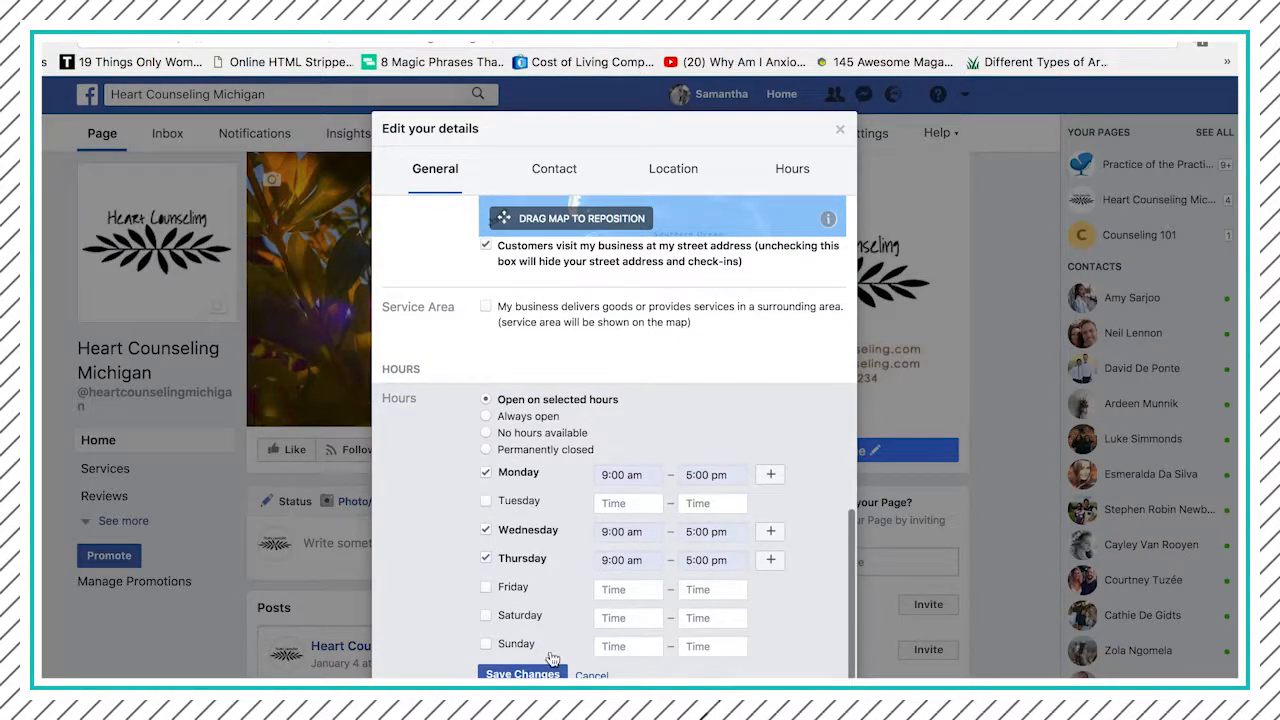
scroll(545, 665, up, 1)
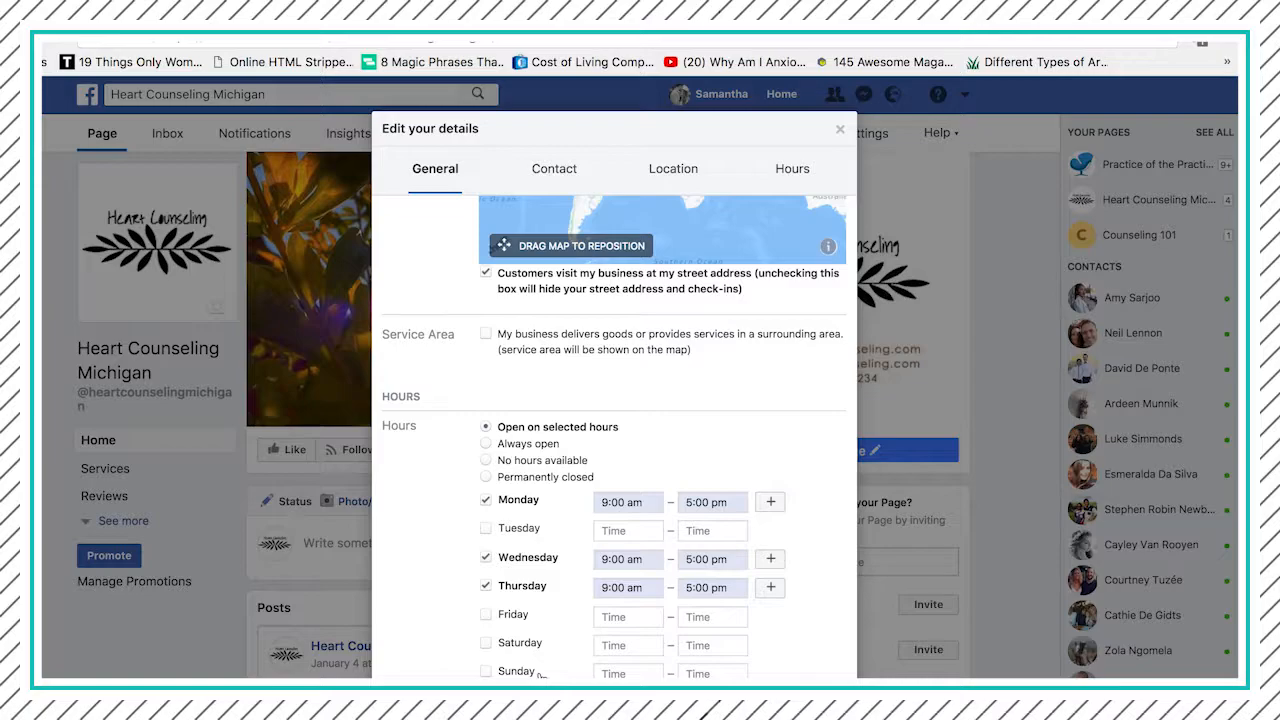
click(841, 132)
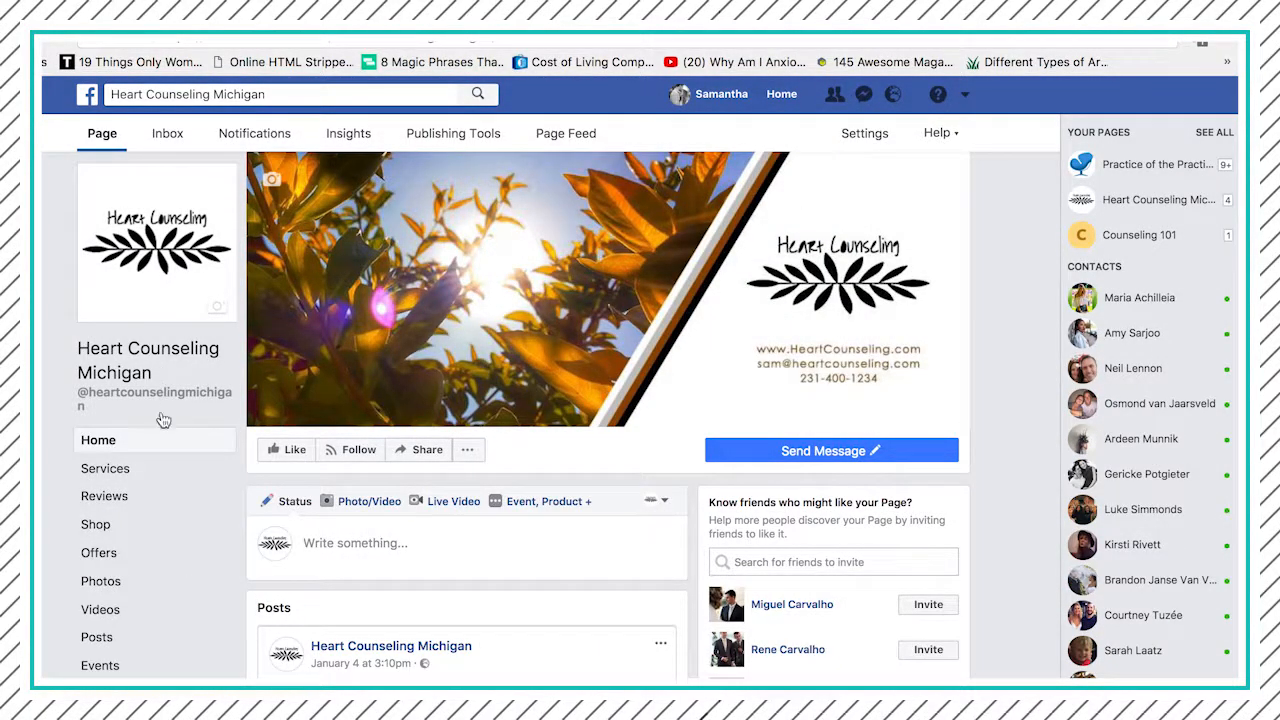
- Review the page's About section, checking its general, business, contact and additional information, including the editor for the About text
click(100, 692)
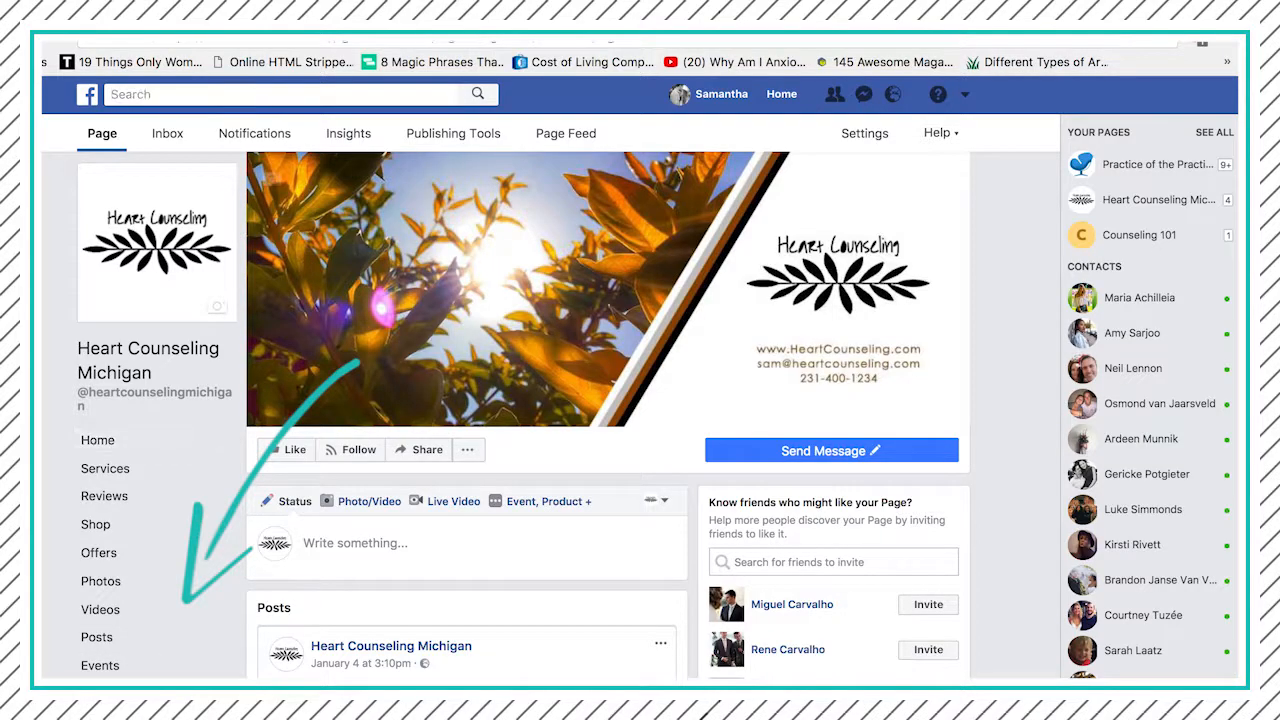
scroll(348, 678, down, 5)
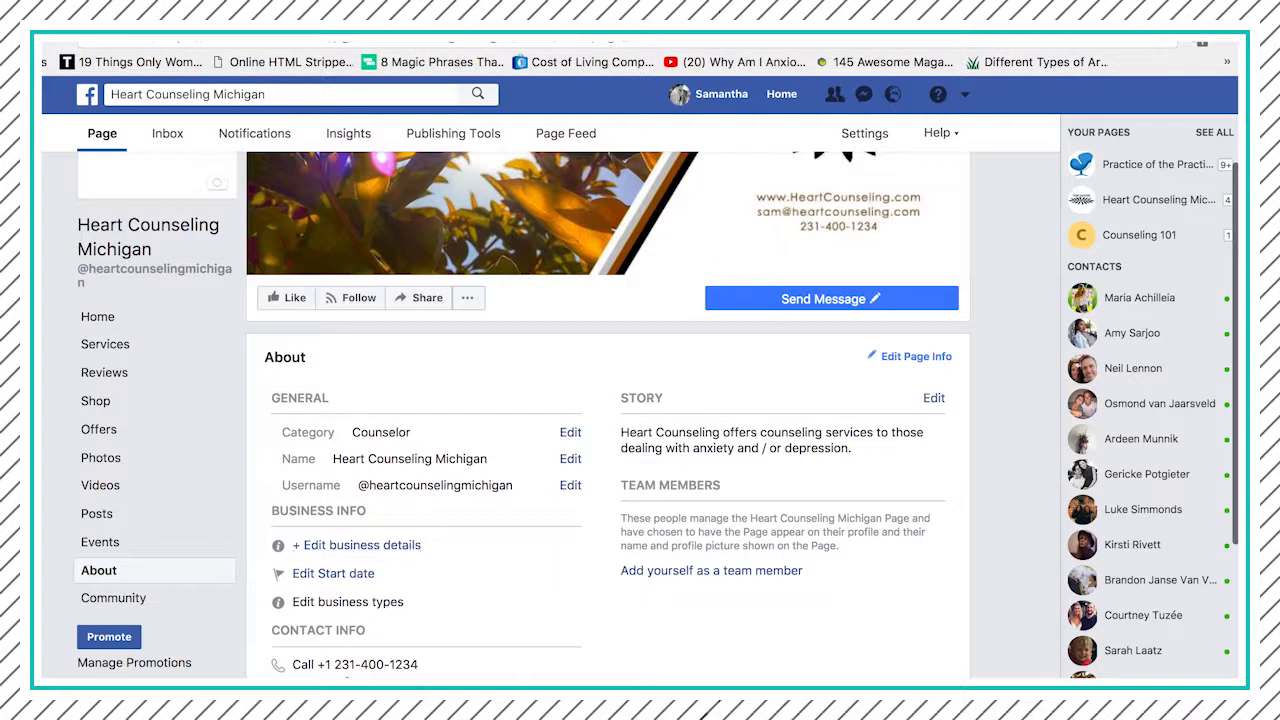
scroll(348, 678, down, 1)
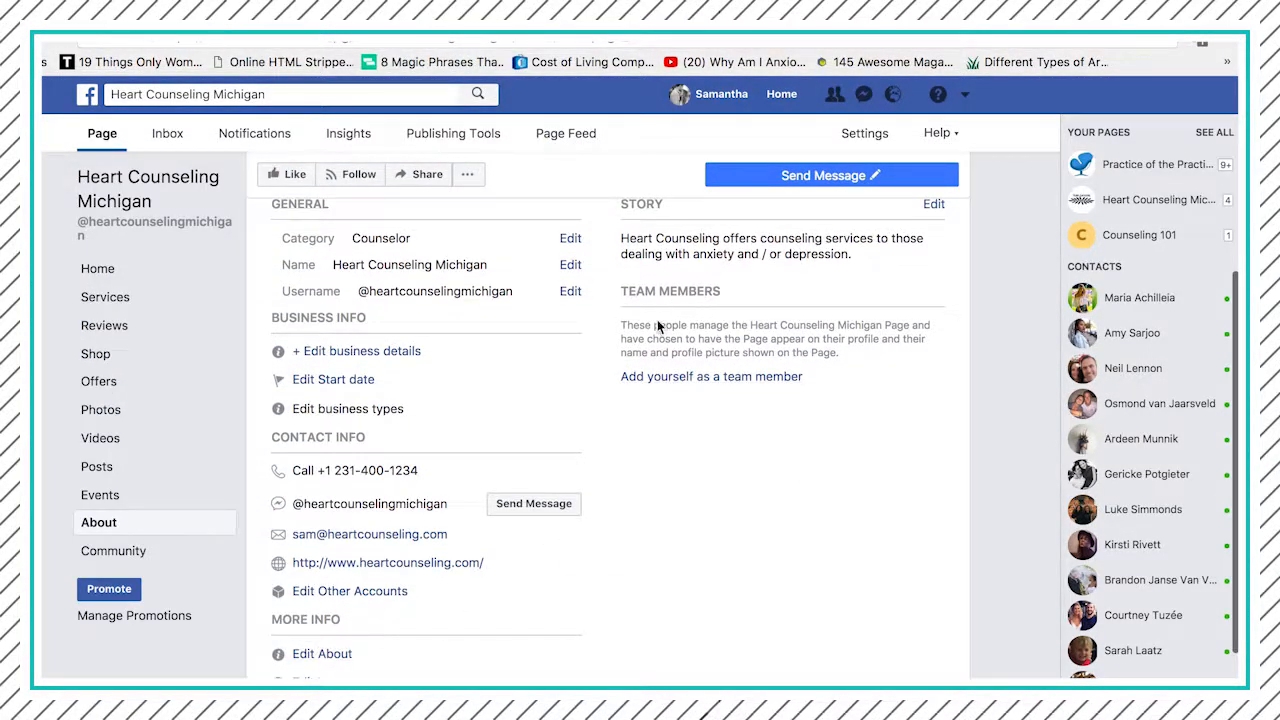
scroll(600, 568, down, 3)
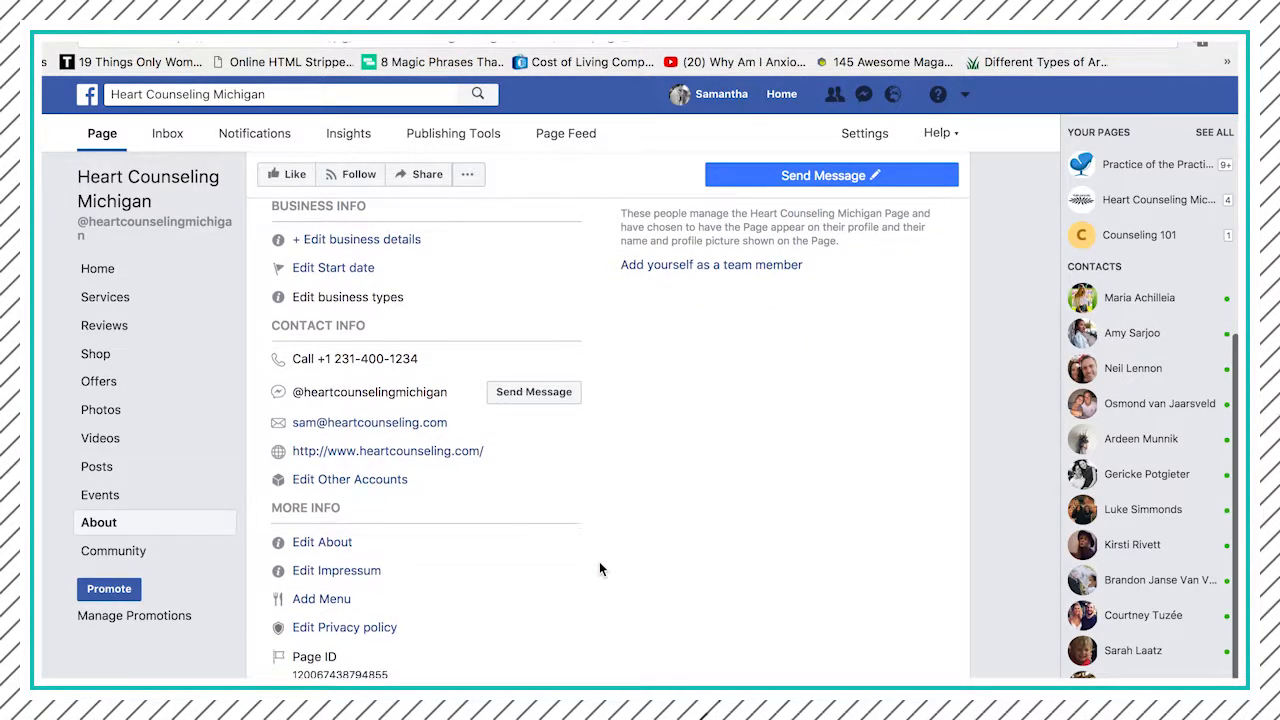
click(337, 542)
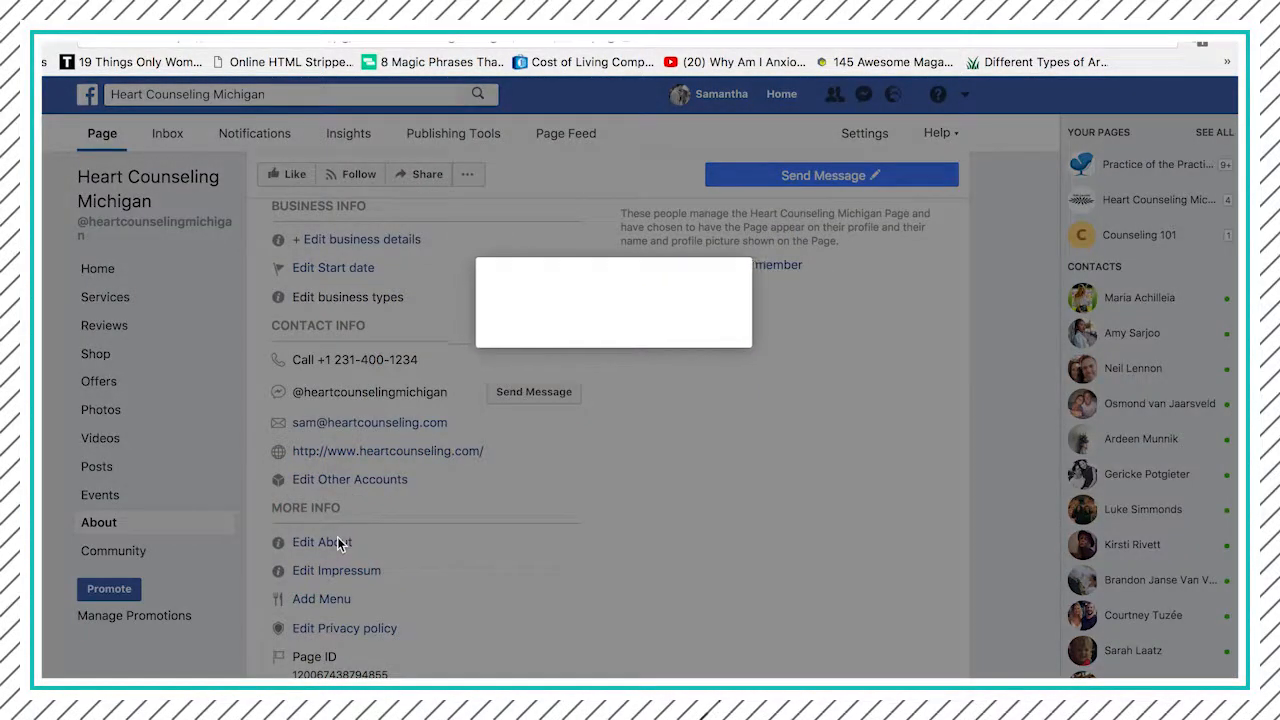
click(780, 402)
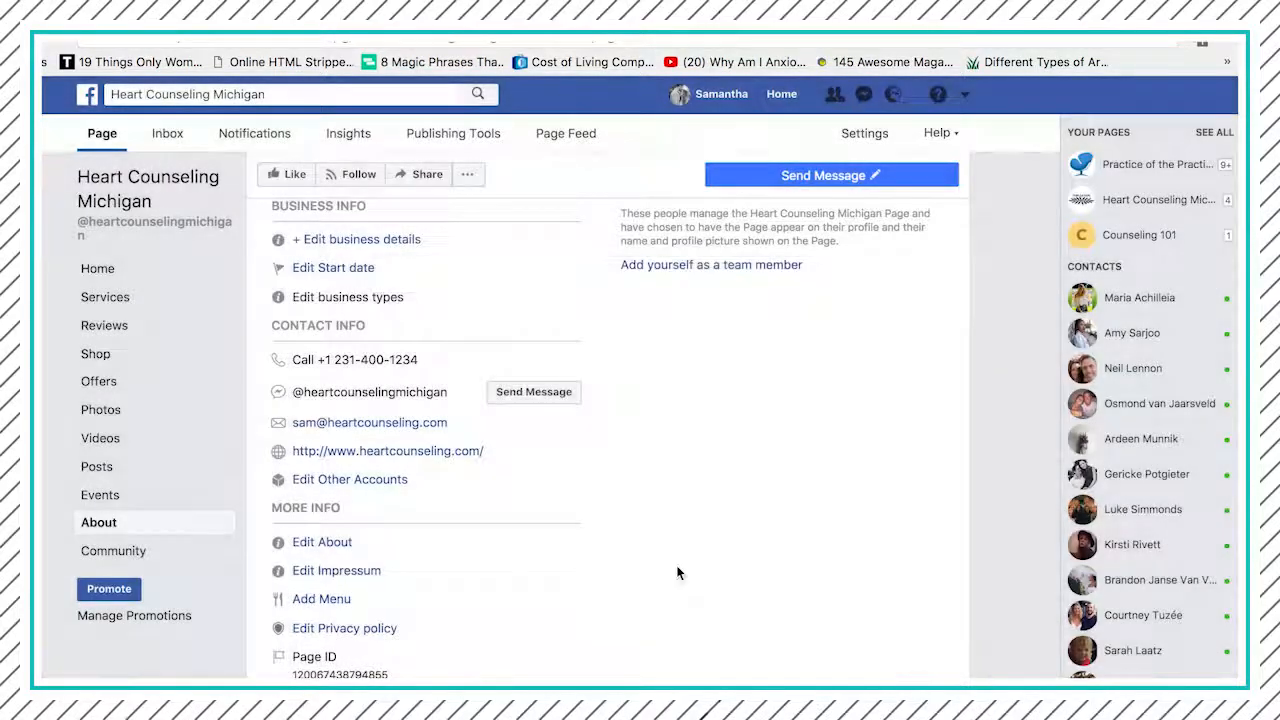
scroll(677, 573, up, 3)
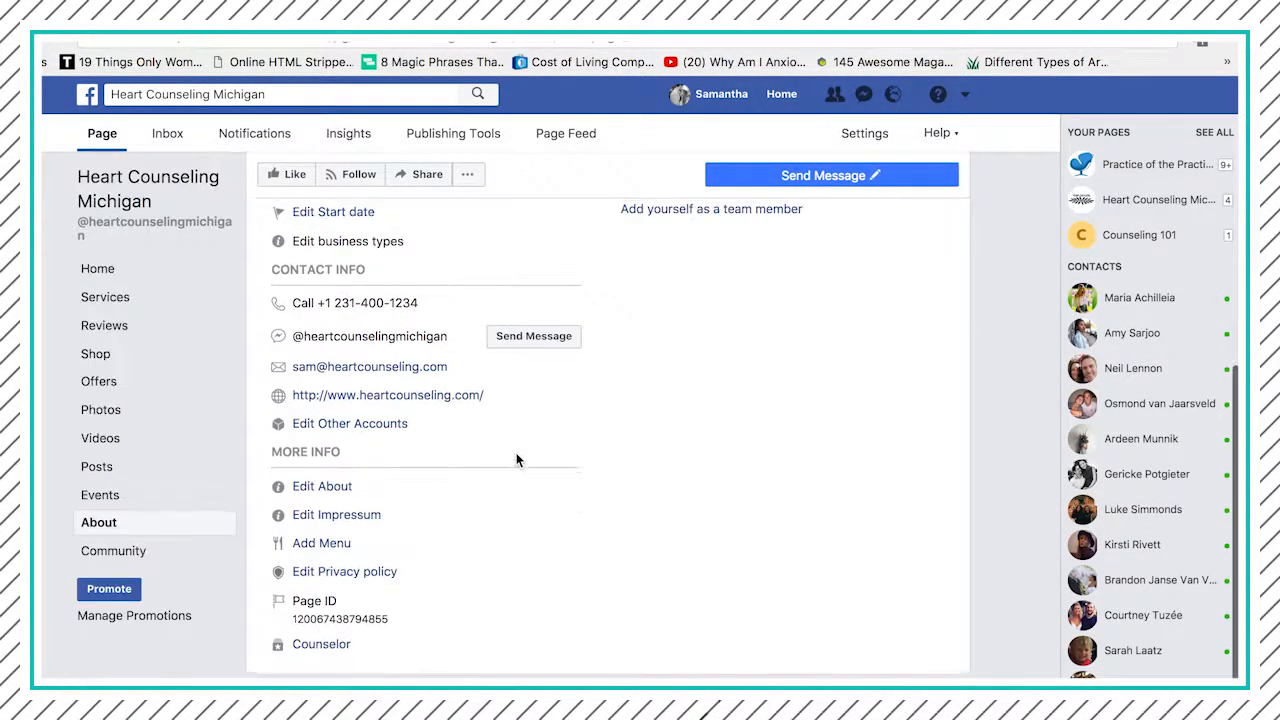
scroll(517, 460, up, 10)
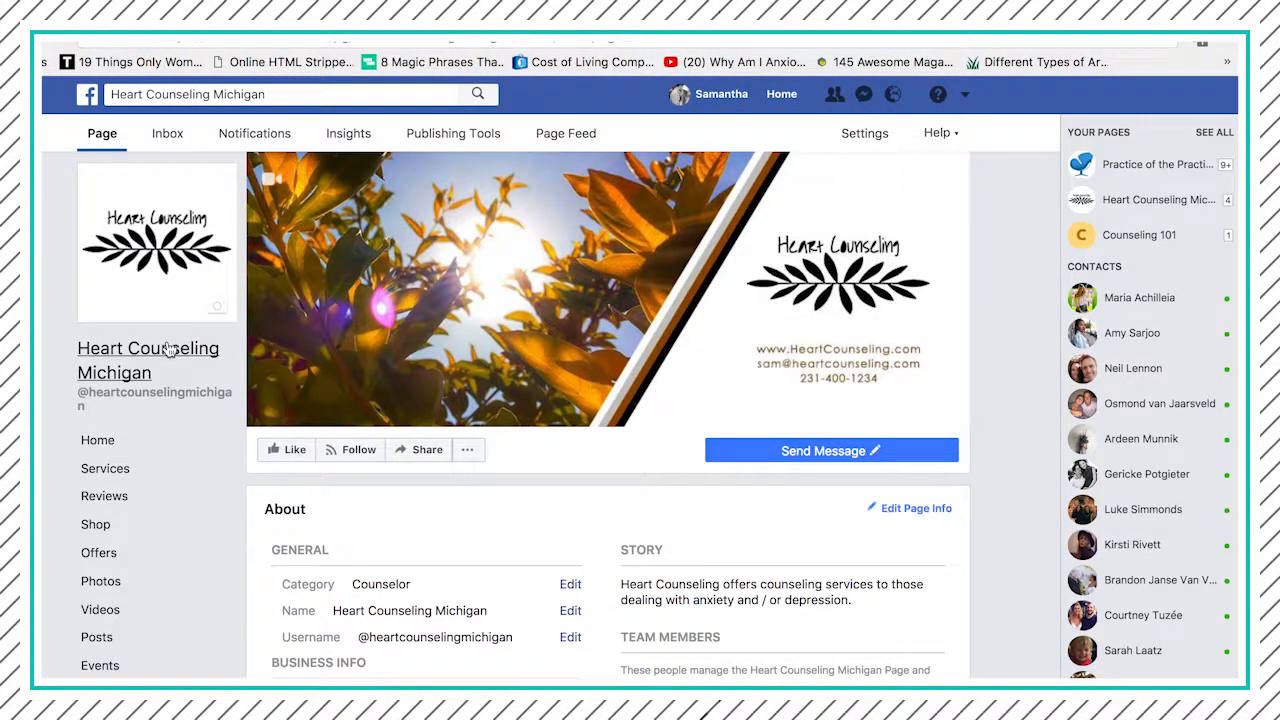
- Return to the page's home view and look over its posts and the friend invitation suggestions
click(170, 348)
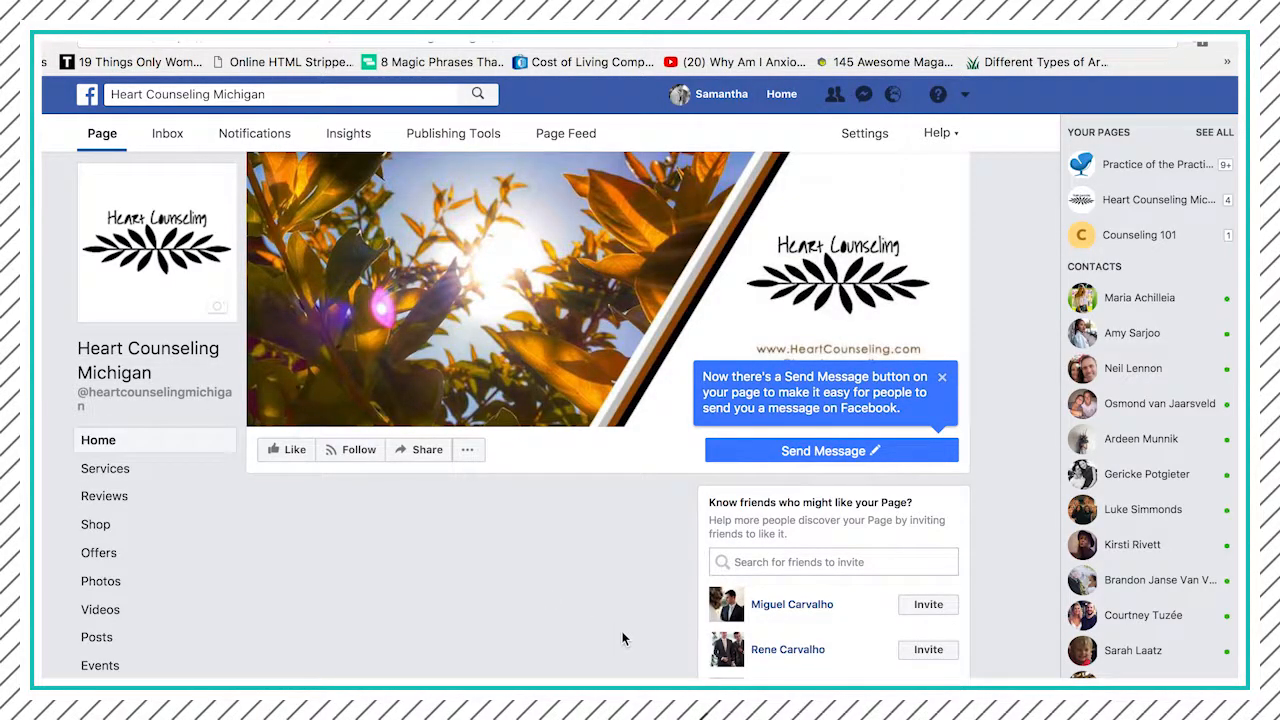
scroll(622, 638, down, 3)
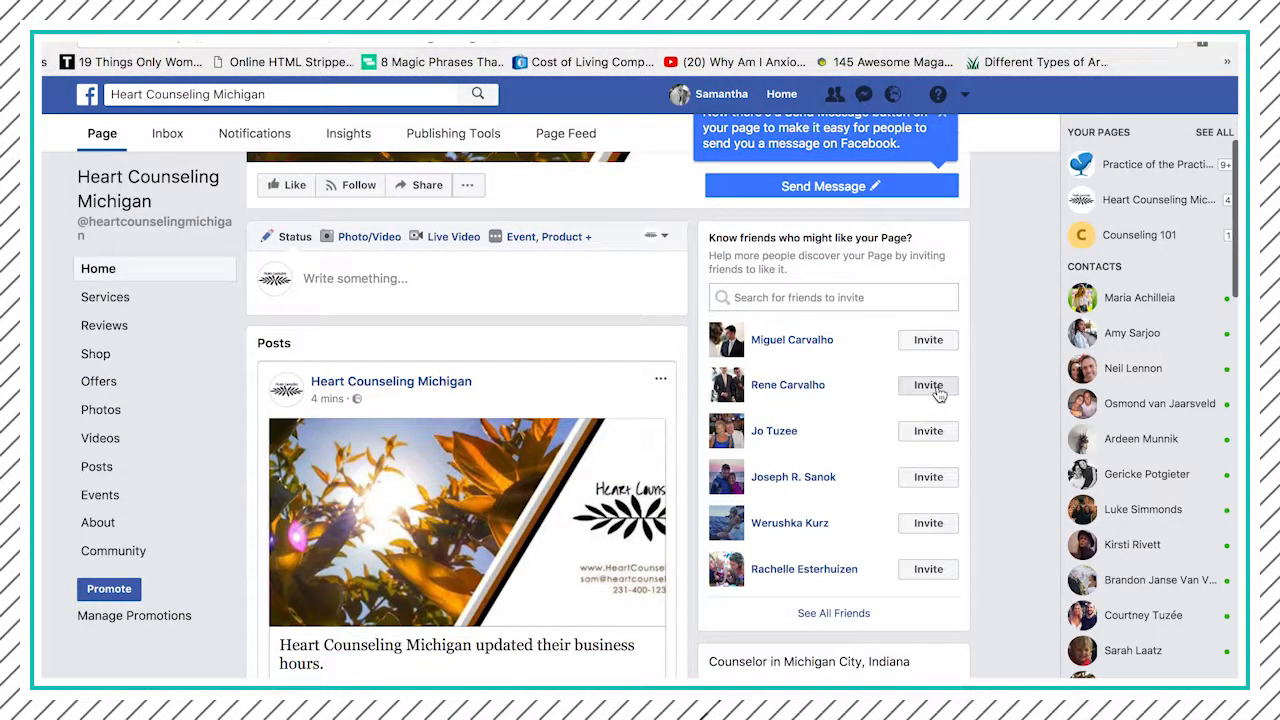
scroll(938, 394, up, 3)
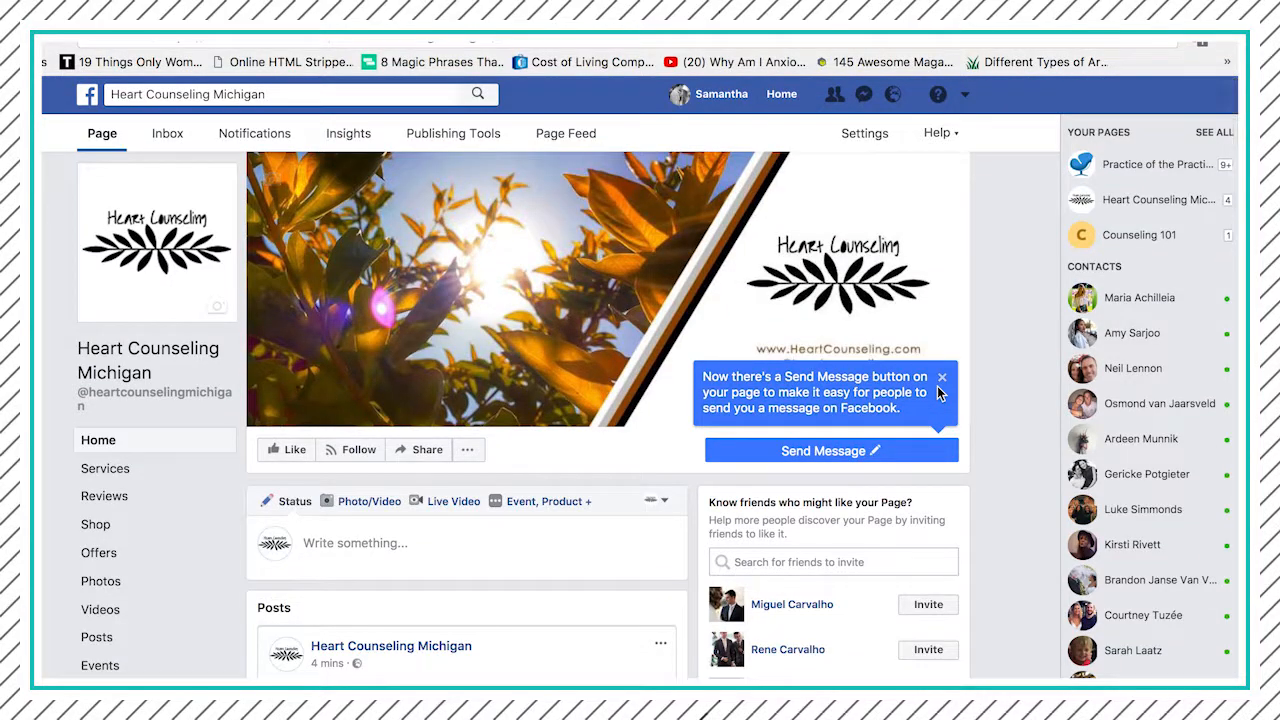